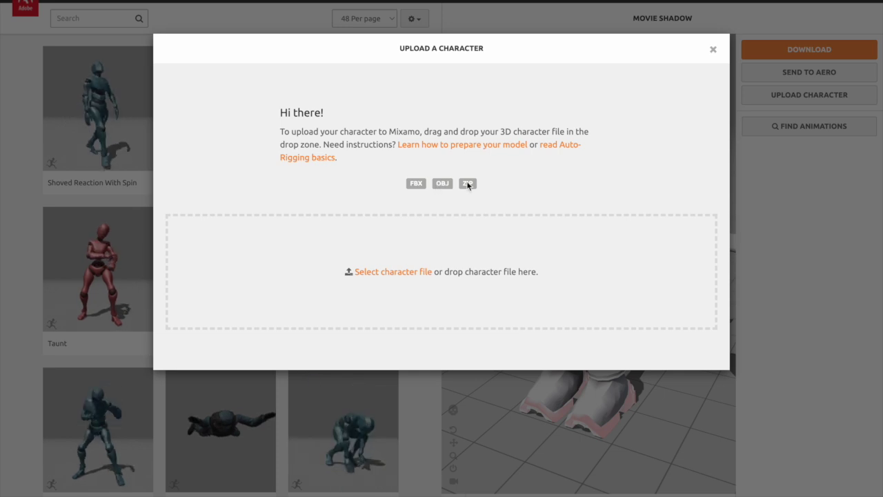
Dismiss the character upload dialog and inspect the Movie Shadow character from several angles.
{"action": "left_click", "coordinate": [712, 50]}
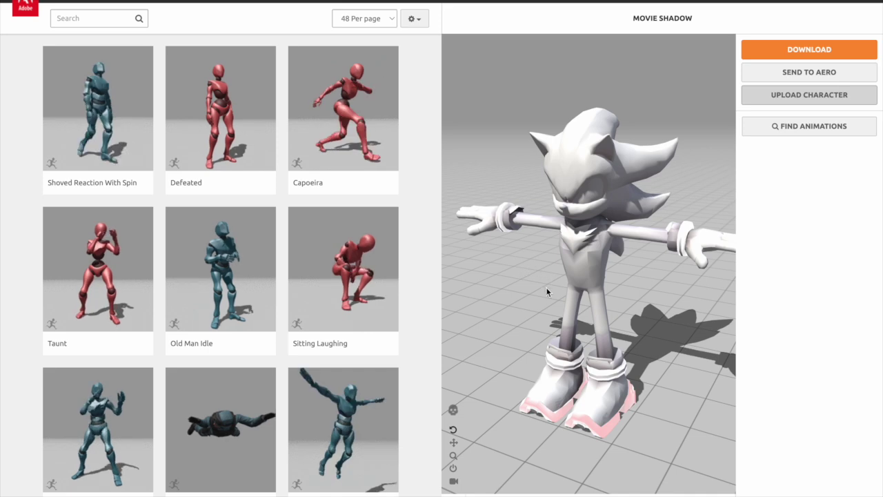
{"action": "left_click", "coordinate": [513, 306]}
{"action": "left_click_drag", "start_coordinate": [513, 305], "coordinate": [635, 305]}
{"action": "left_click_drag", "start_coordinate": [521, 310], "coordinate": [465, 260]}
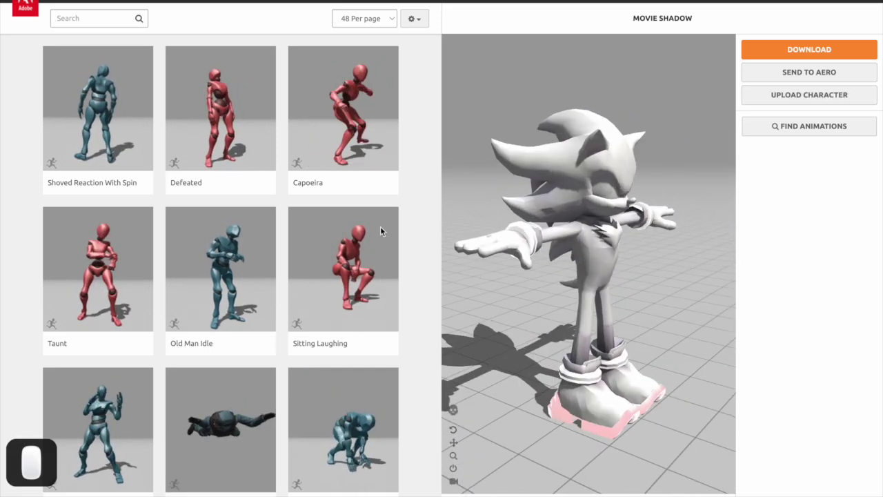
Preview the Defeated animation and the Capoeira animation on the Movie Shadow character.
{"action": "left_click", "coordinate": [211, 104]}
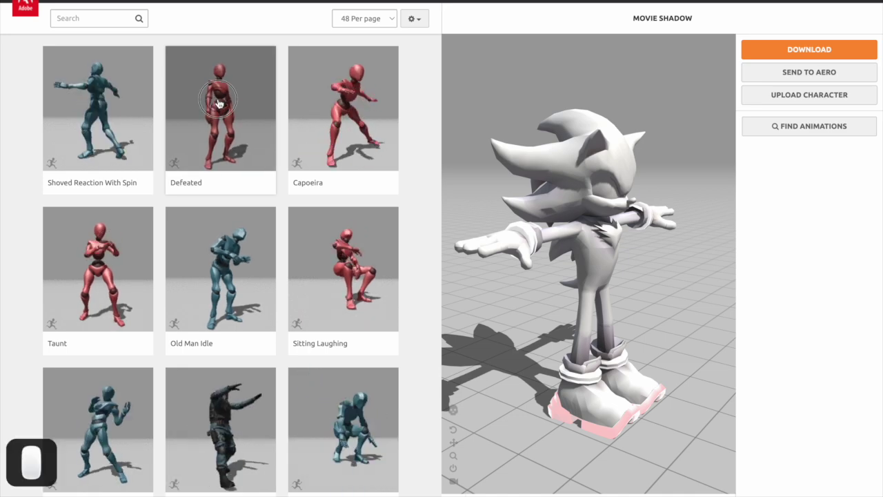
{"action": "left_click", "coordinate": [359, 158]}
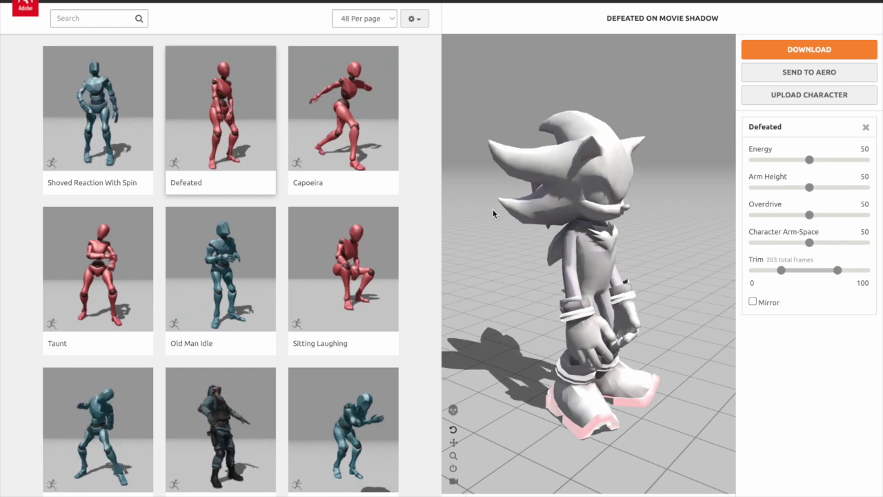
{"action": "left_click_drag", "start_coordinate": [481, 199], "coordinate": [408, 160]}
{"action": "left_click", "coordinate": [390, 155]}
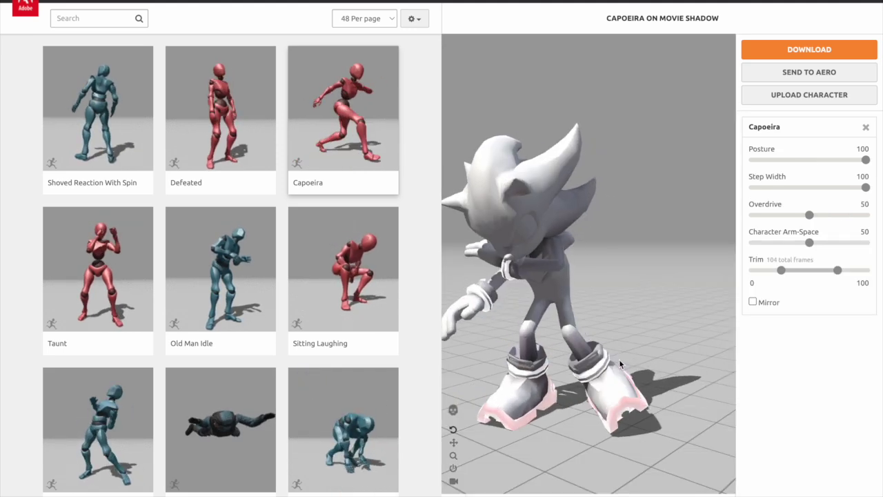
{"action": "mouse_move", "coordinate": [558, 334]}
{"action": "left_mouse_down"}
{"action": "mouse_move", "coordinate": [560, 361]}
{"action": "mouse_move", "coordinate": [558, 318]}
{"action": "left_mouse_up"}
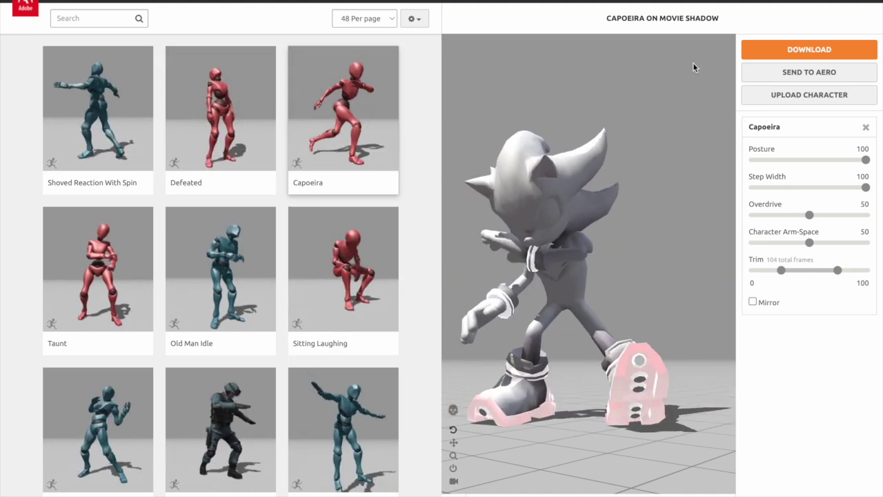
Search the animations for "t pose" and apply the T-Pose animation to the Movie Shadow character.
{"action": "left_click", "coordinate": [103, 17]}
{"action": "type", "text": "t pose"}
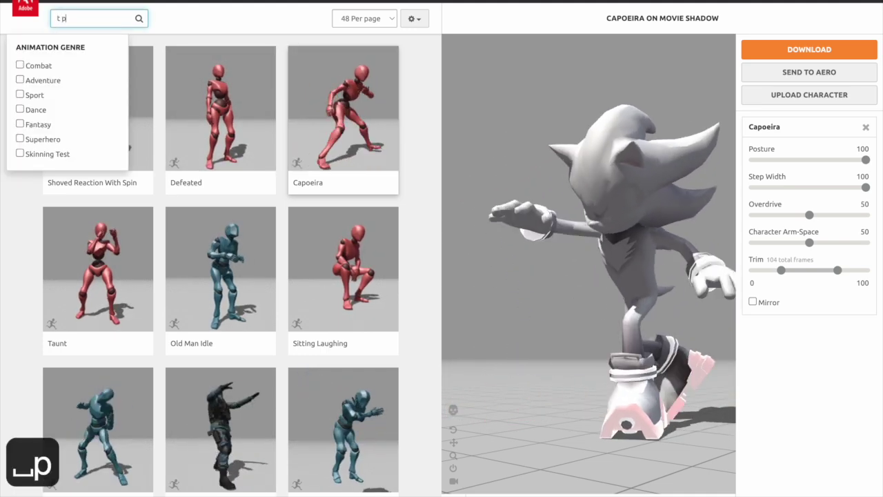
{"action": "key", "text": "Return"}
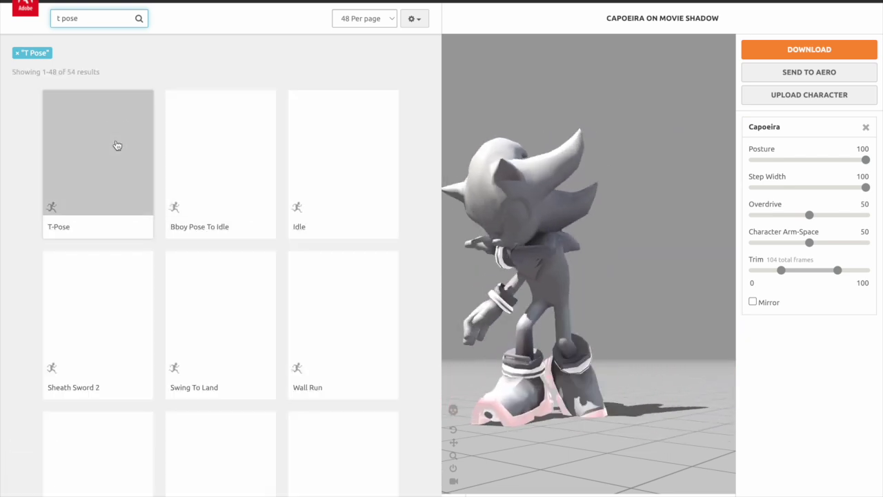
{"action": "left_click", "coordinate": [117, 145]}
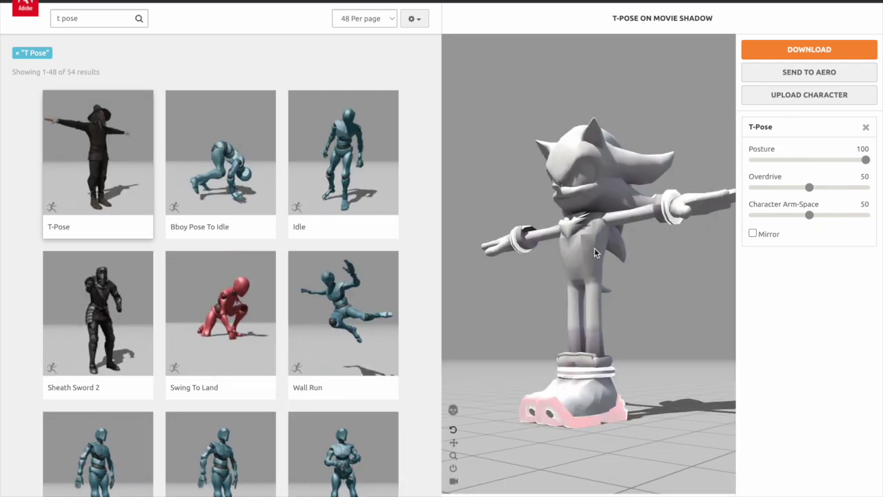
{"action": "left_click_drag", "start_coordinate": [594, 252], "coordinate": [484, 435]}
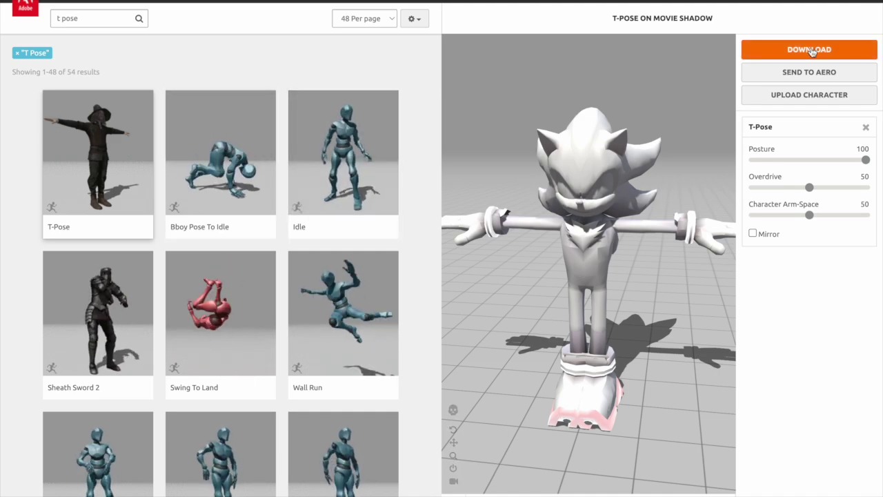
Review the download settings for the T-Pose character and cancel without downloading.
{"action": "left_click", "coordinate": [772, 50]}
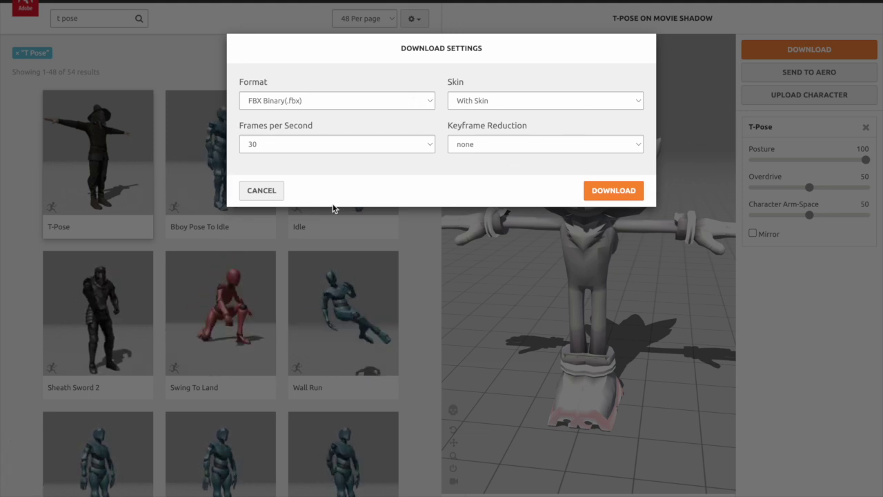
{"action": "left_click", "coordinate": [262, 190]}
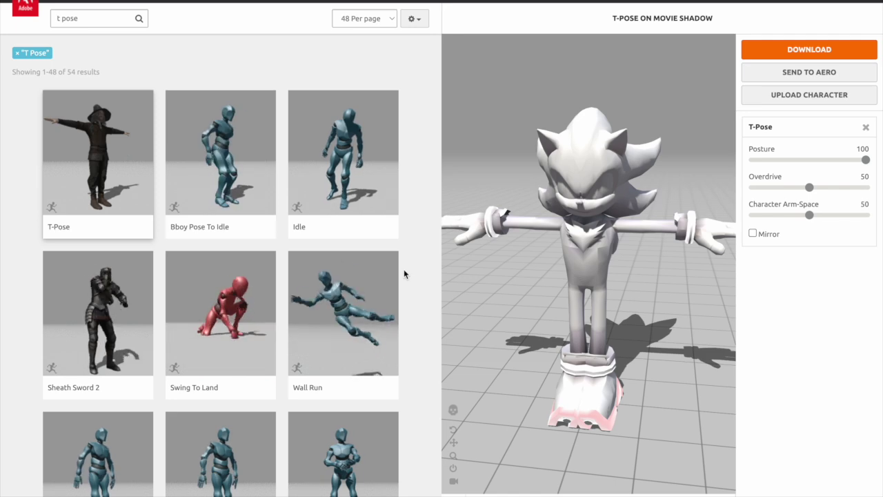
Switch to Lens Studio and add a Full Body Mesh object to the scene.
{"action": "key", "text": "ctrl+Left"}
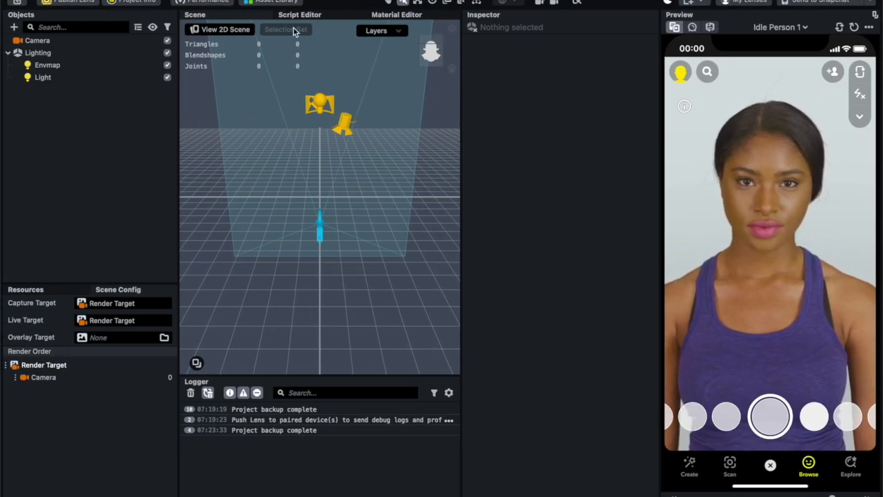
{"action": "left_click", "coordinate": [144, 74]}
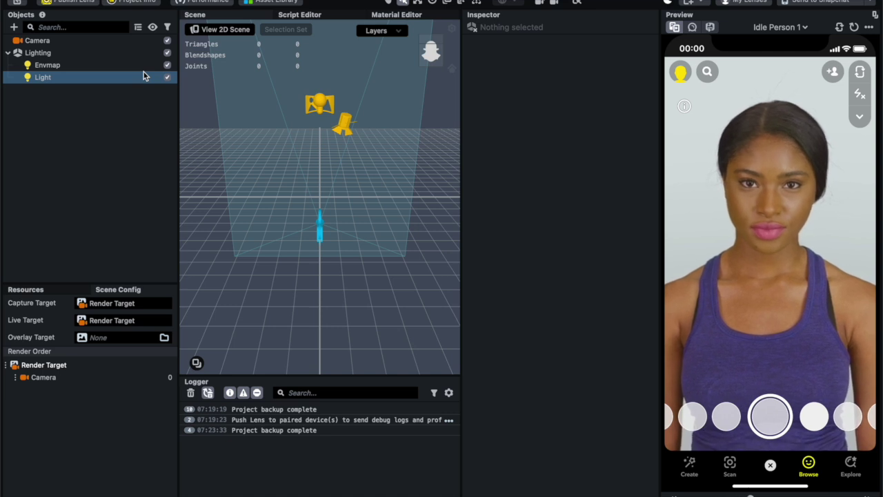
{"action": "left_click", "coordinate": [14, 27]}
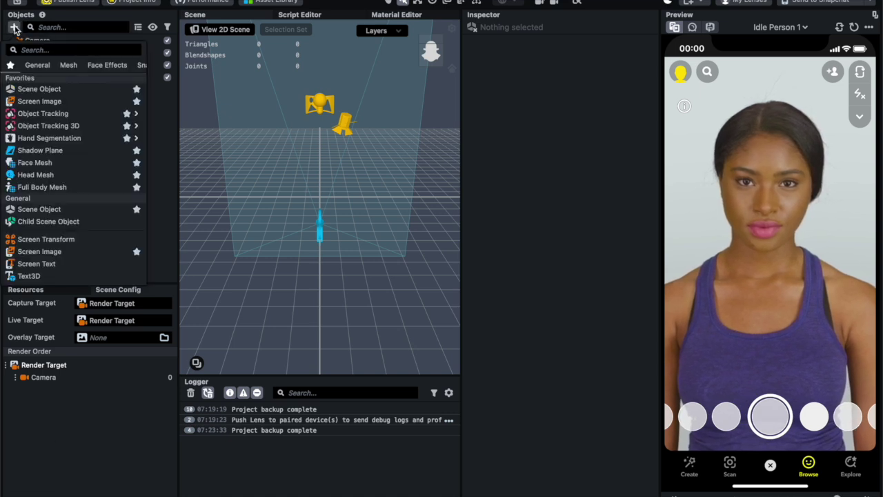
{"action": "left_click", "coordinate": [44, 50]}
{"action": "type", "text": "body"}
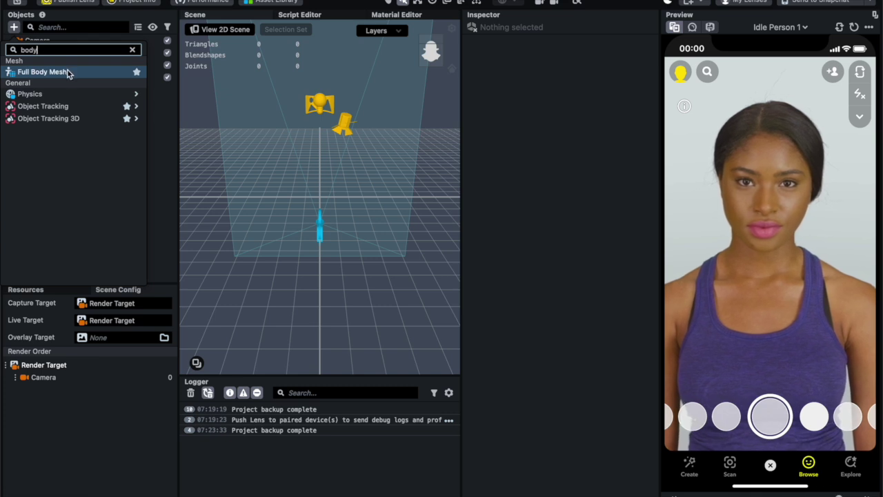
{"action": "left_click", "coordinate": [67, 72]}
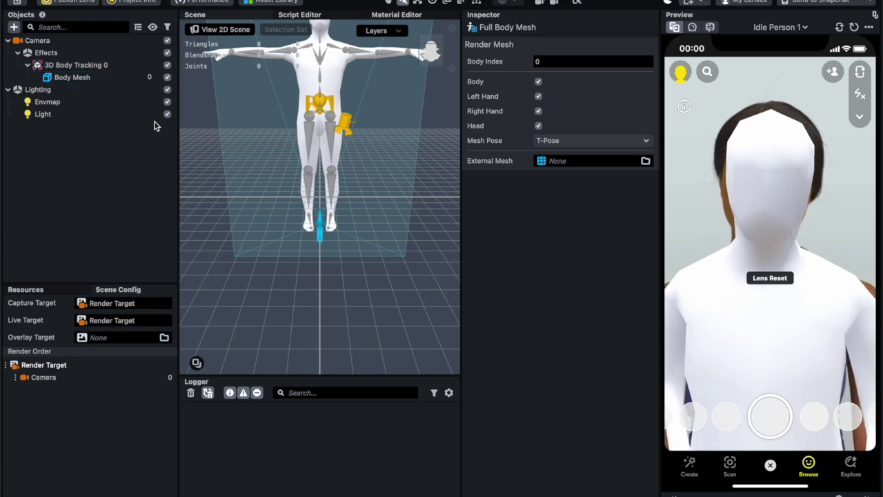
Change the lens preview video to the Dance sample from the Object Tracking category.
{"action": "key", "text": "space"}
{"action": "left_click", "coordinate": [386, 131]}
{"action": "key", "text": "space"}
{"action": "left_click_drag", "start_coordinate": [396, 99], "coordinate": [381, 212]}
{"action": "key", "text": "space"}
{"action": "key", "text": "space"}
{"action": "left_click", "coordinate": [85, 151]}
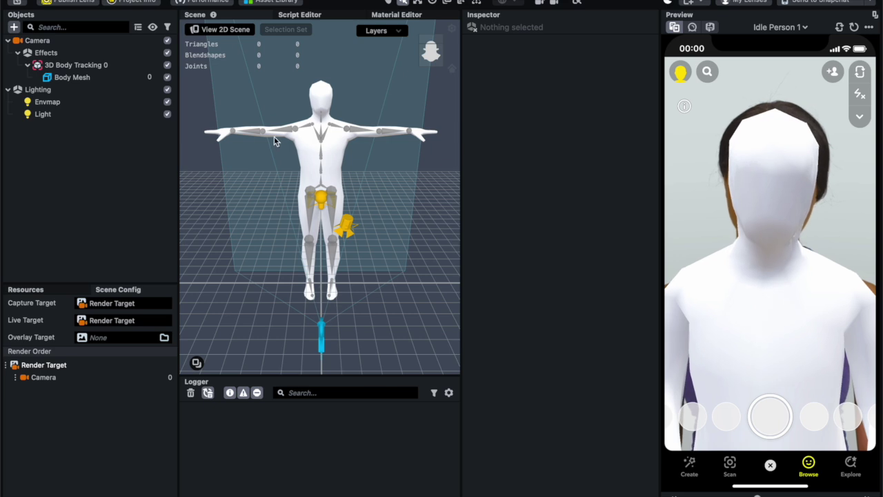
{"action": "left_click", "coordinate": [779, 27]}
{"action": "scroll", "coordinate": [771, 180], "scroll_direction": "down", "scroll_amount": 5}
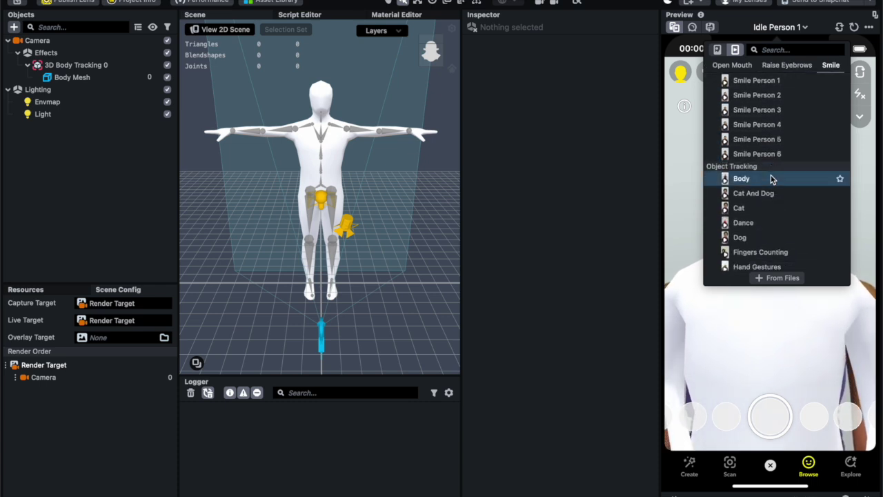
{"action": "left_click", "coordinate": [762, 222]}
{"action": "left_click", "coordinate": [777, 334]}
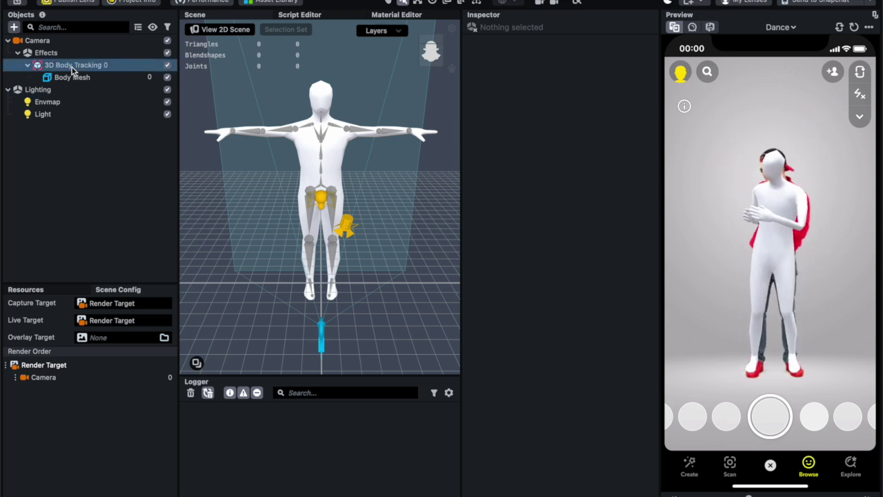
Import Movie Shadow.fbx and the source and textures folders from the shadow-movie-sonic-movie-3 folder into the project resources.
{"action": "left_click", "coordinate": [31, 290]}
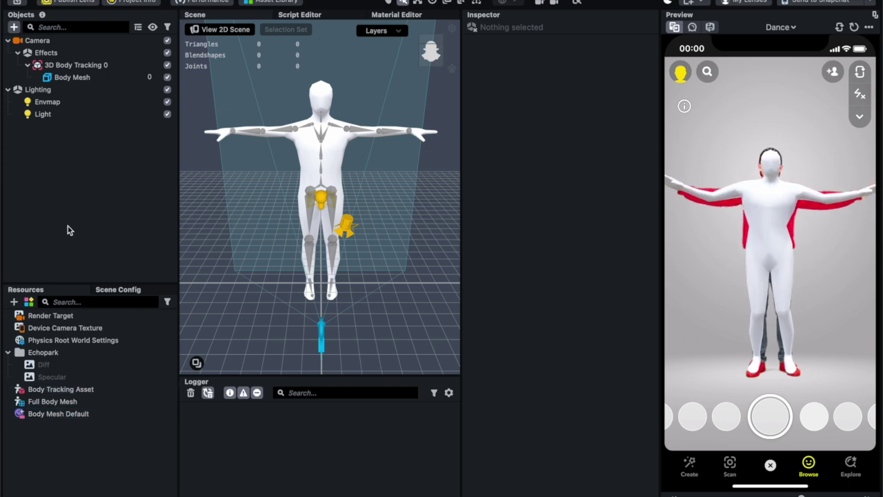
{"action": "mouse_move", "coordinate": [2, 207]}
{"action": "left_click", "coordinate": [40, 241]}
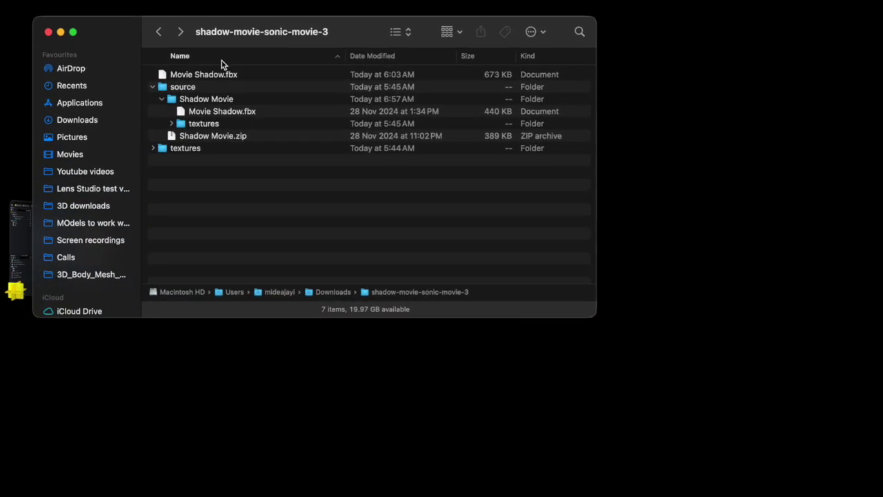
{"action": "left_click", "coordinate": [232, 75]}
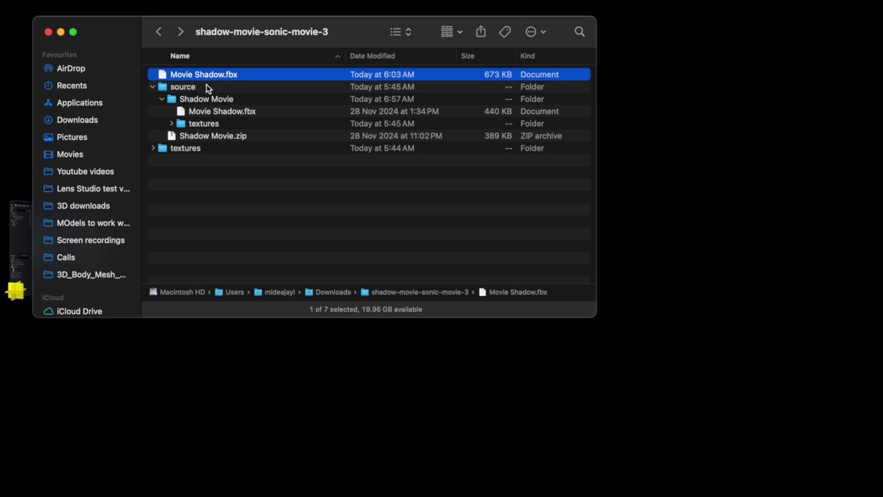
{"action": "left_click", "coordinate": [152, 86]}
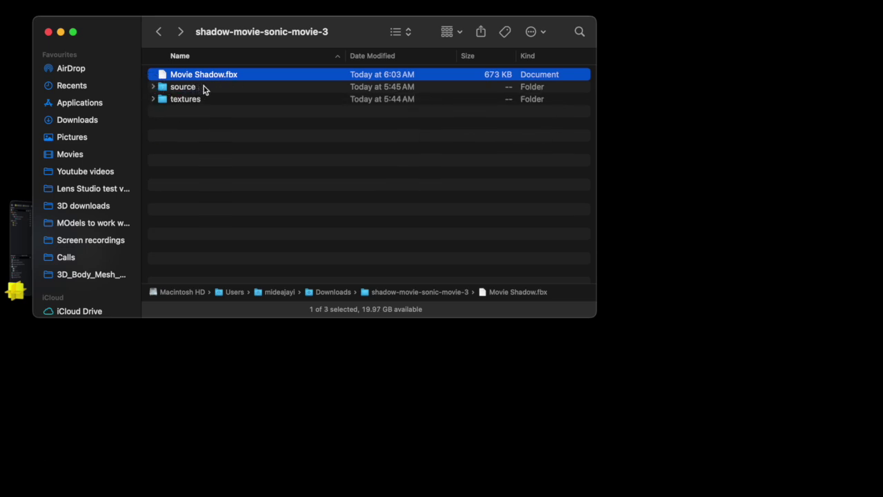
{"action": "left_click", "coordinate": [27, 230]}
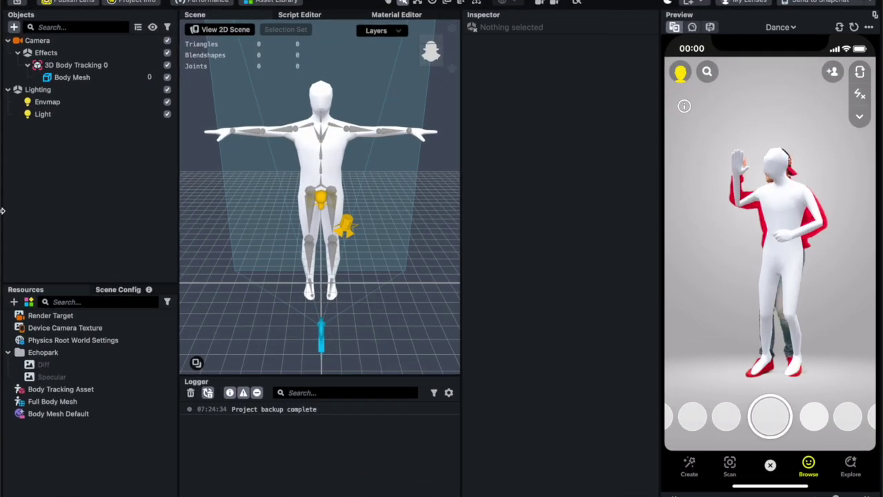
{"action": "left_click", "coordinate": [20, 234]}
{"action": "left_click_drag", "start_coordinate": [224, 134], "coordinate": [118, 466]}
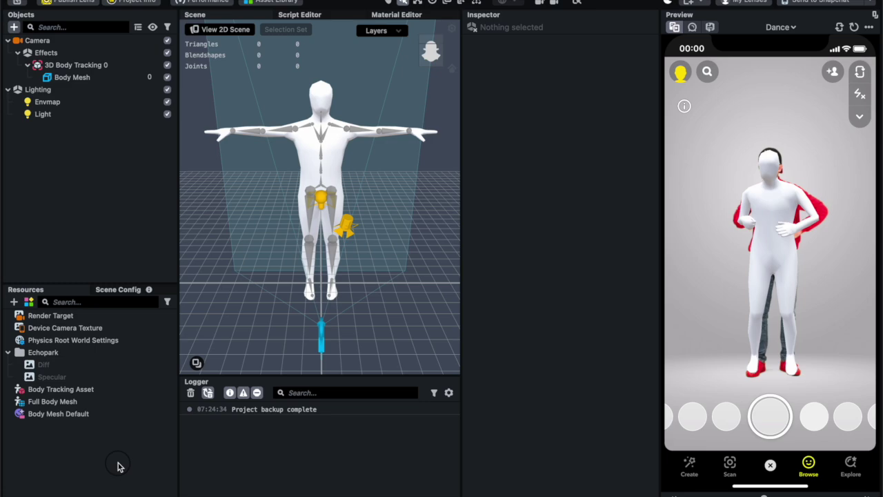
{"action": "left_click", "coordinate": [504, 349]}
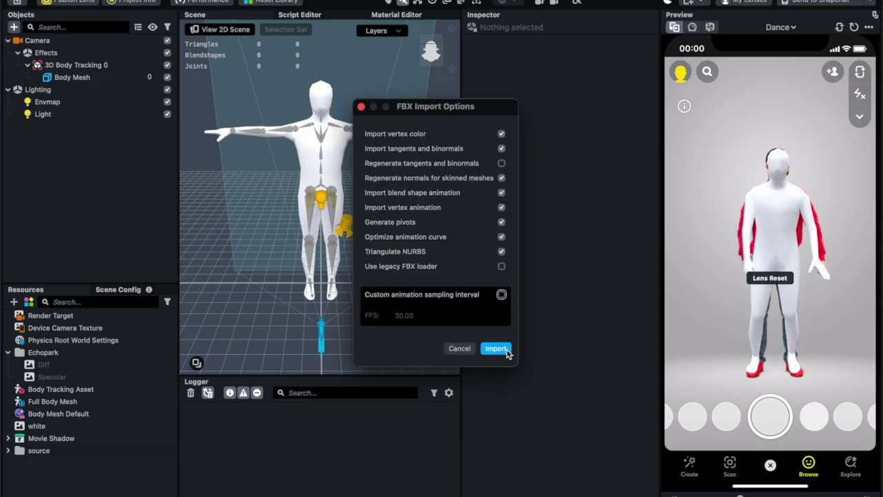
{"action": "left_click", "coordinate": [505, 351]}
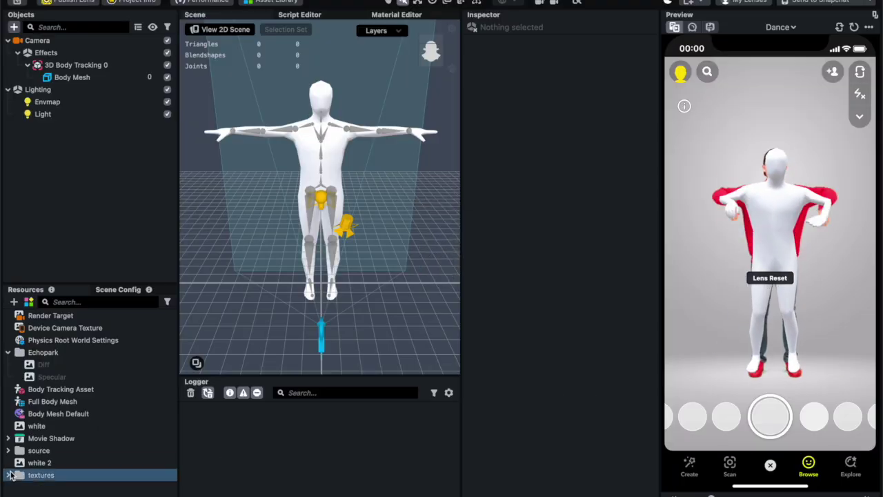
Examine the meshes inside the imported Movie Shadow asset, inspecting the movie_shadow_LOD0 mesh.
{"action": "left_click", "coordinate": [57, 441]}
{"action": "left_click", "coordinate": [8, 438]}
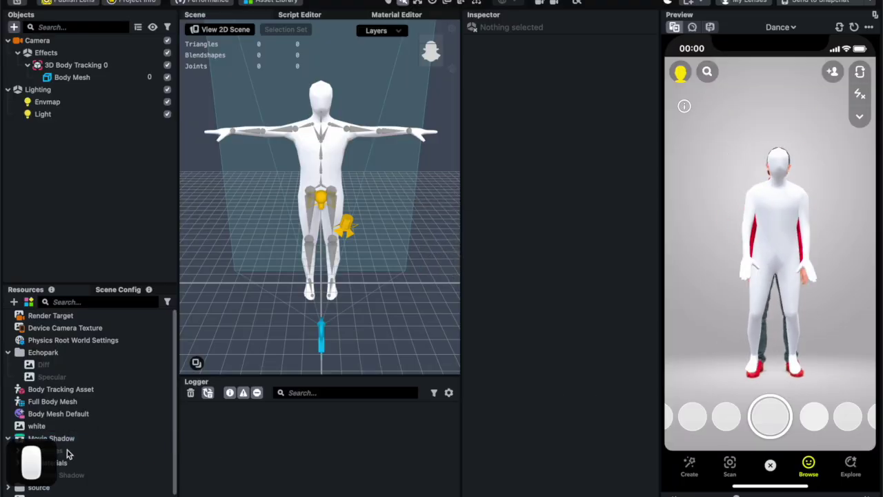
{"action": "left_click", "coordinate": [104, 465]}
{"action": "scroll", "coordinate": [97, 470], "scroll_direction": "down", "scroll_amount": 1}
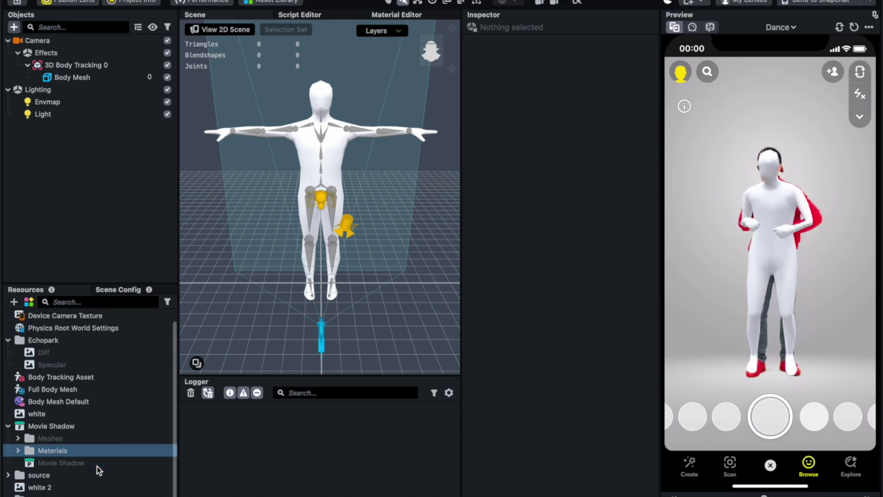
{"action": "left_click", "coordinate": [50, 438]}
{"action": "left_click", "coordinate": [17, 438]}
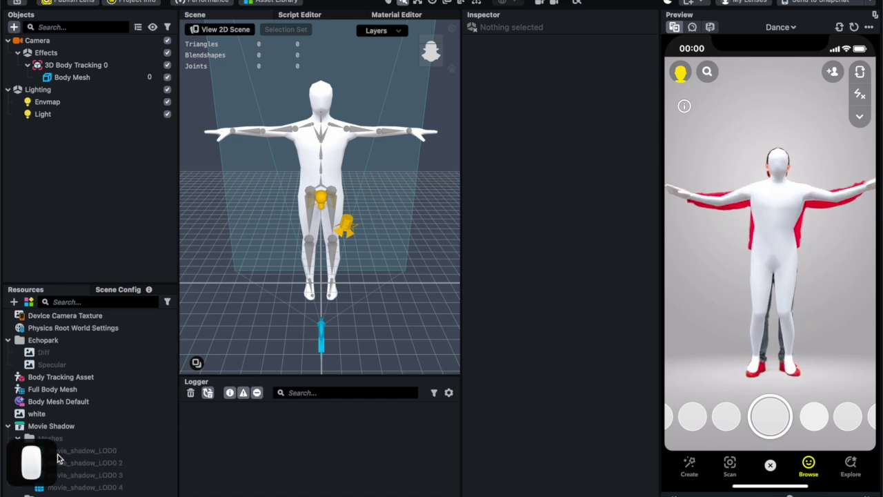
{"action": "left_click", "coordinate": [99, 452]}
{"action": "left_click", "coordinate": [99, 463], "text": "shift"}
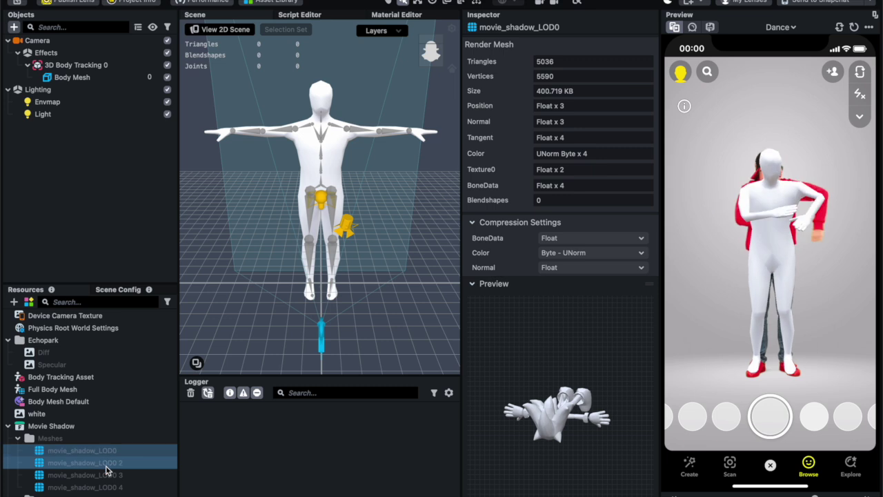
{"action": "scroll", "coordinate": [107, 471], "scroll_direction": "down", "scroll_amount": 4}
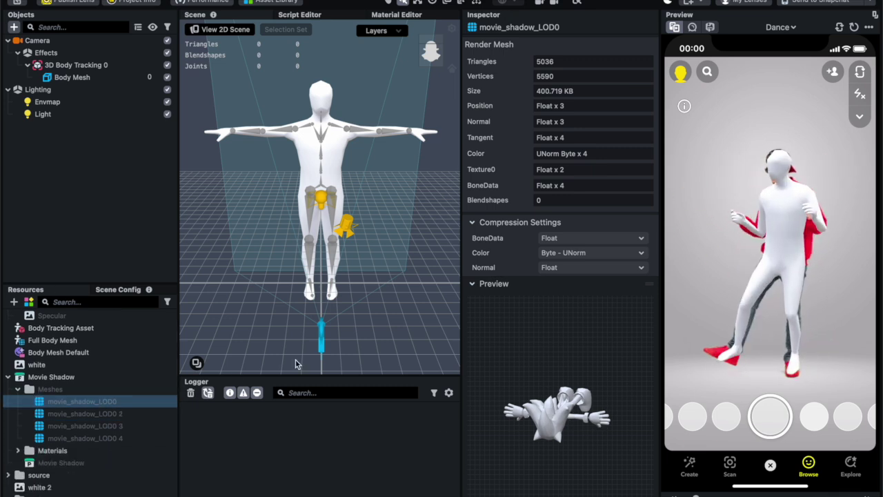
Add the Movie Shadow prefab to the scene as a child of 3D Body Tracking 0 and collapse its hierarchy.
{"action": "left_click", "coordinate": [6, 381]}
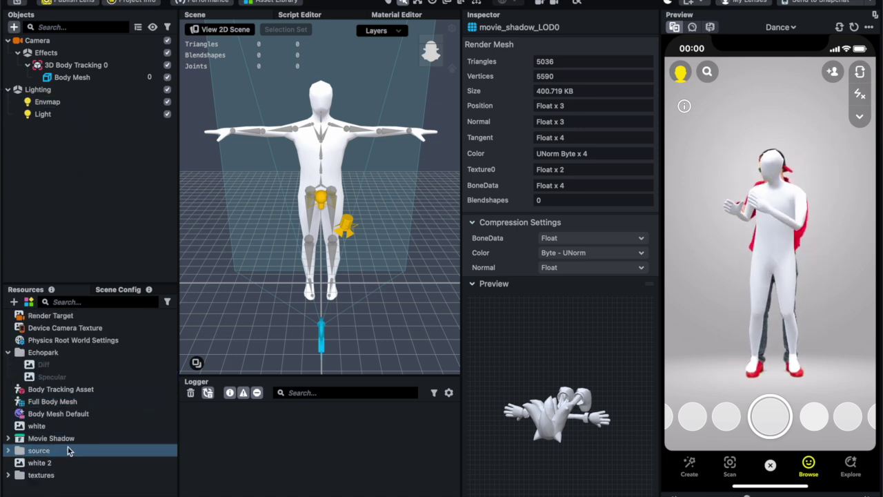
{"action": "left_click", "coordinate": [8, 438]}
{"action": "scroll", "coordinate": [54, 463], "scroll_direction": "down", "scroll_amount": 3}
{"action": "left_click", "coordinate": [14, 406]}
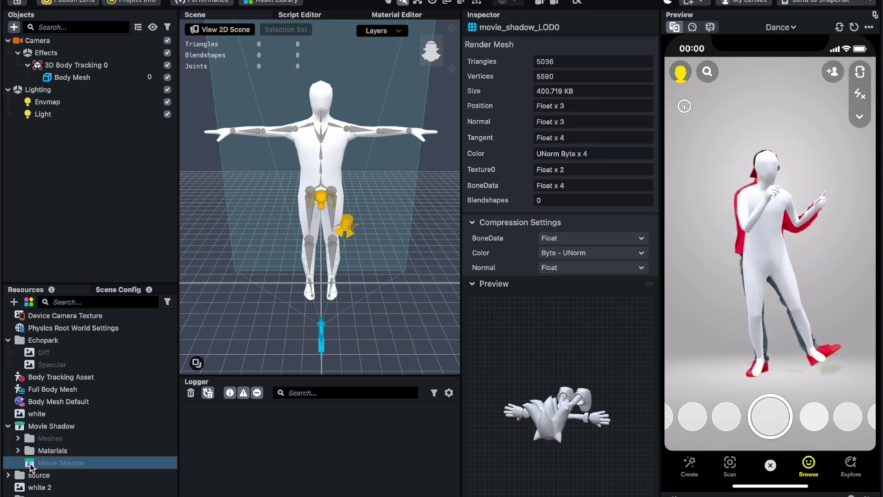
{"action": "left_click_drag", "start_coordinate": [72, 466], "coordinate": [108, 75]}
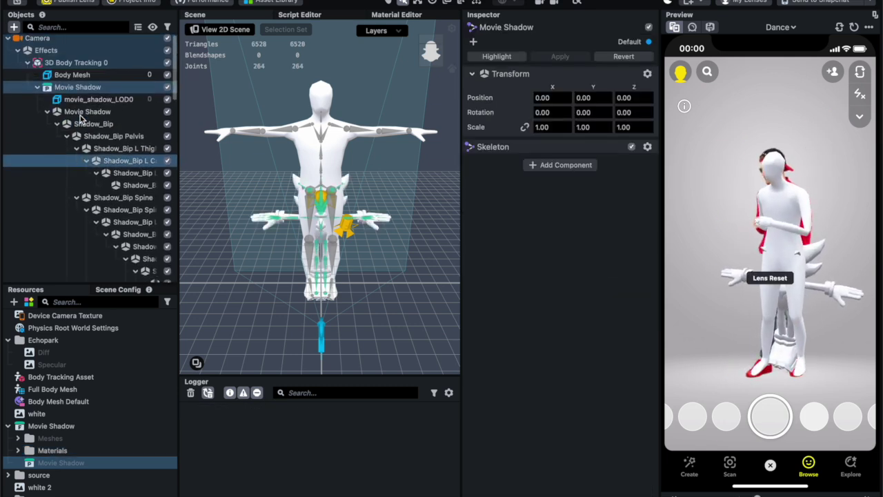
{"action": "left_click", "coordinate": [38, 91]}
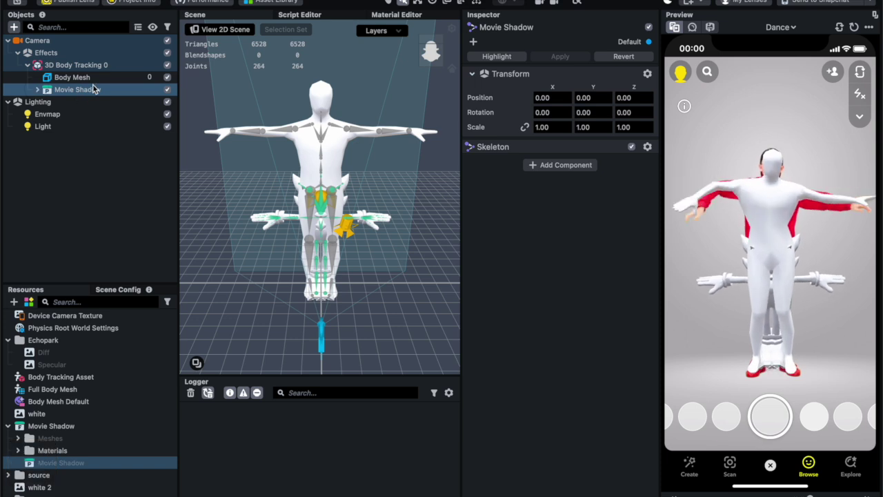
Match the hierarchy of 3D Body Tracking 0 to the Movie Shadow object.
{"action": "left_click", "coordinate": [104, 66]}
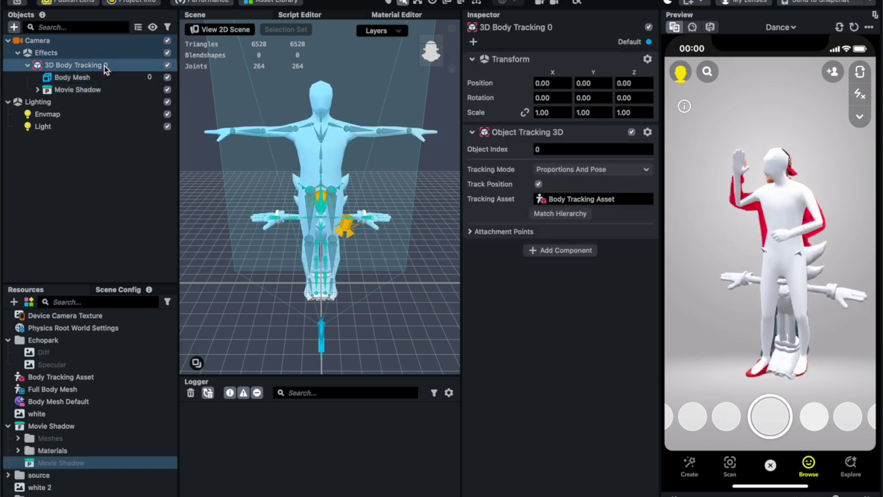
{"action": "left_click", "coordinate": [561, 213]}
{"action": "left_click", "coordinate": [356, 141]}
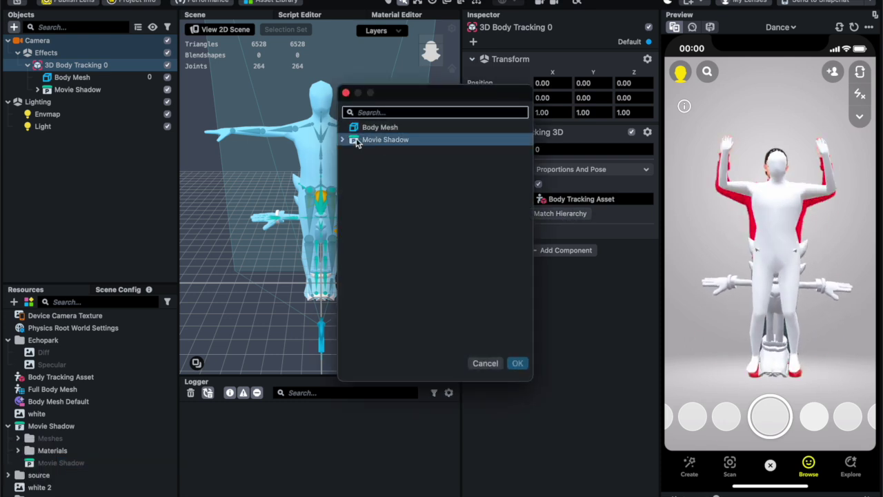
{"action": "left_click", "coordinate": [376, 140]}
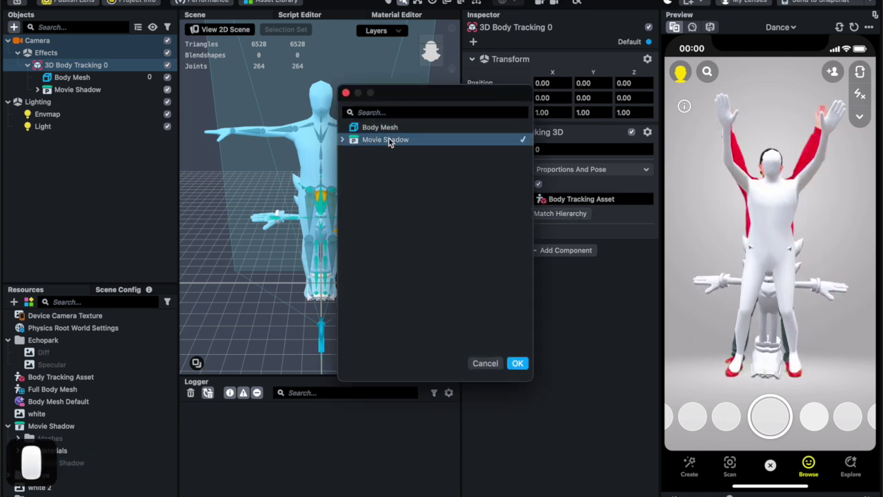
{"action": "left_click", "coordinate": [517, 364]}
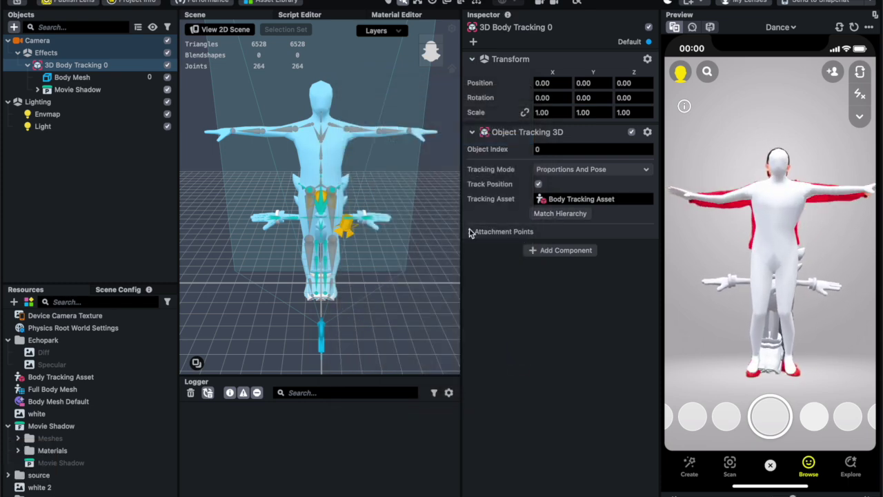
Clear all the automatically matched bones from the attachment points of 3D Body Tracking 0.
{"action": "left_click", "coordinate": [471, 232]}
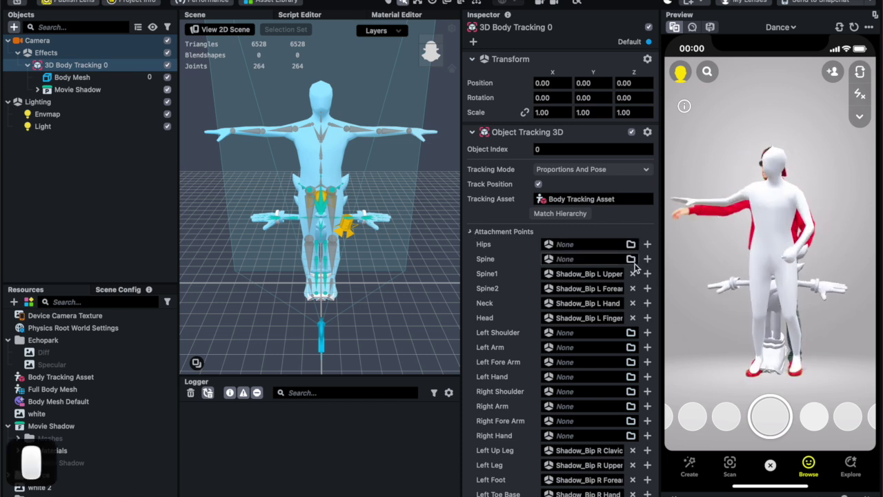
{"action": "left_click", "coordinate": [634, 318]}
{"action": "scroll", "coordinate": [633, 319], "scroll_direction": "down", "scroll_amount": 3}
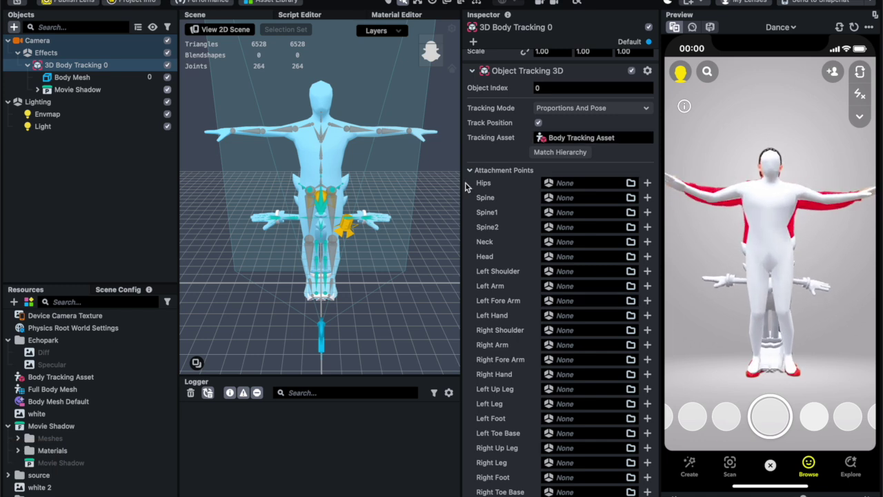
Scale the Movie Shadow object uniformly to 1.80 to fit the body mesh.
{"action": "left_click", "coordinate": [114, 95]}
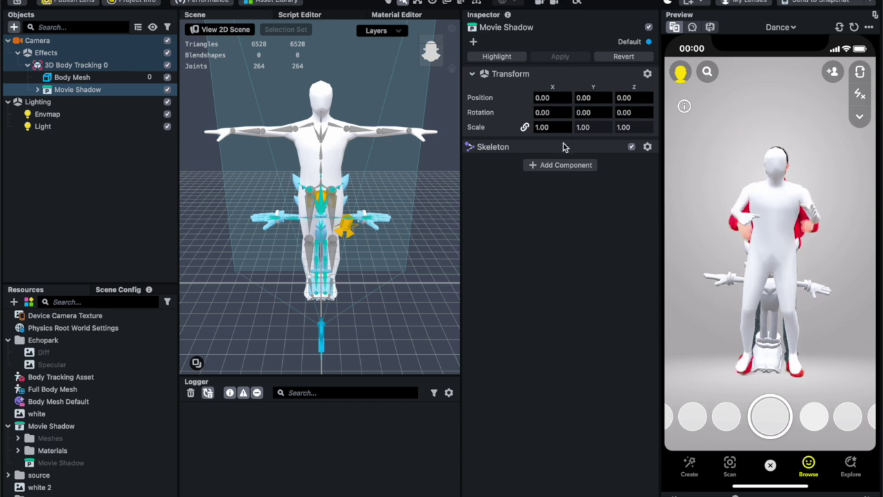
{"action": "key", "text": "Up"}
{"action": "key", "text": "Up"}
{"action": "key", "text": "Up"}
{"action": "key", "text": "Up"}
{"action": "key", "text": "Up"}
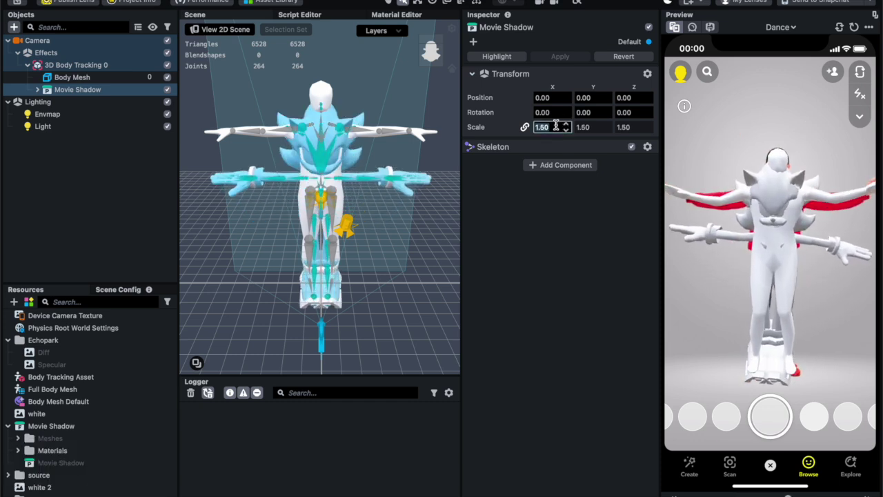
{"action": "key", "text": "Up"}
{"action": "key", "text": "Up"}
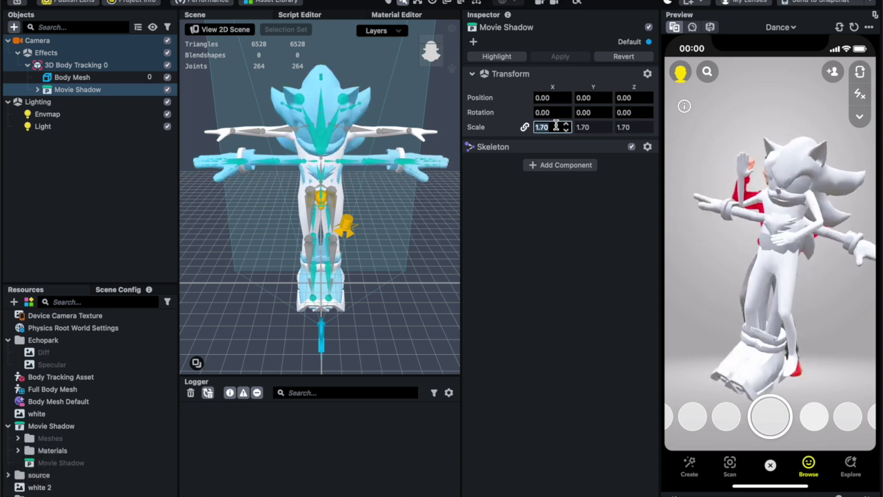
{"action": "key", "text": "Up"}
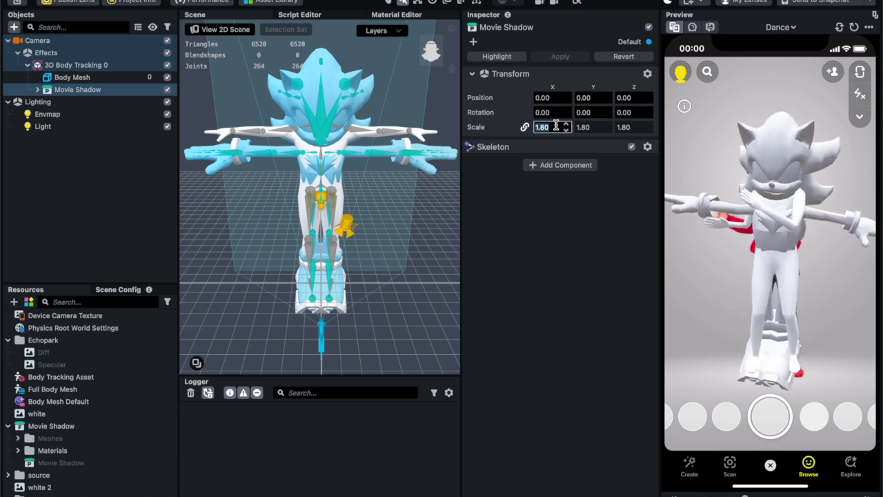
{"action": "key", "text": "Return"}
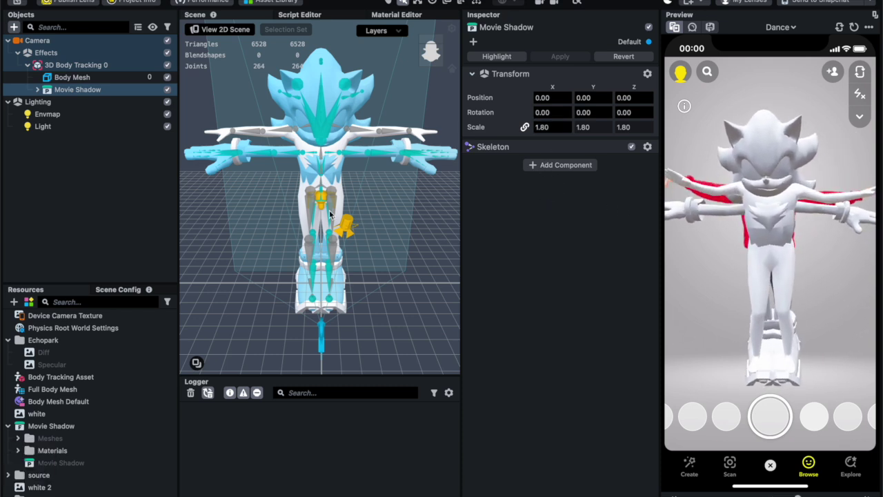
Show the attachment points of 3D Body Tracking 0 alongside the fully expanded Movie Shadow bone hierarchy, with room for full bone names.
{"action": "left_click", "coordinate": [82, 66]}
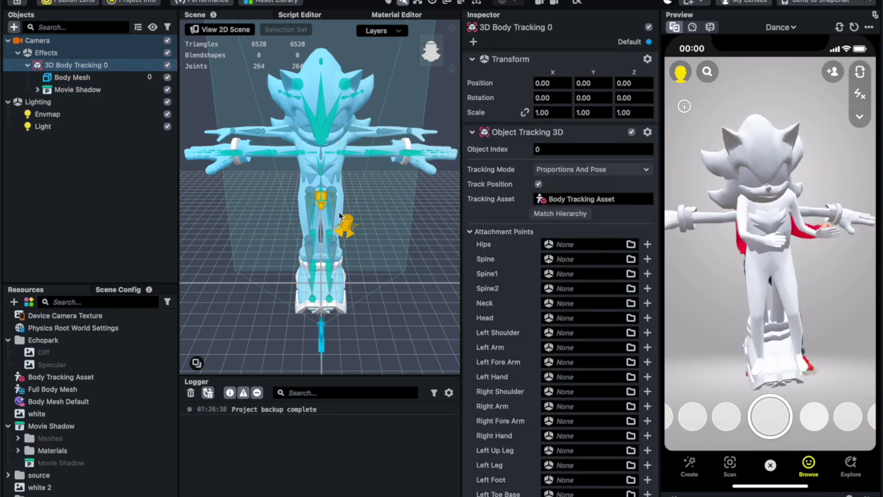
{"action": "left_click", "coordinate": [39, 90], "text": "alt"}
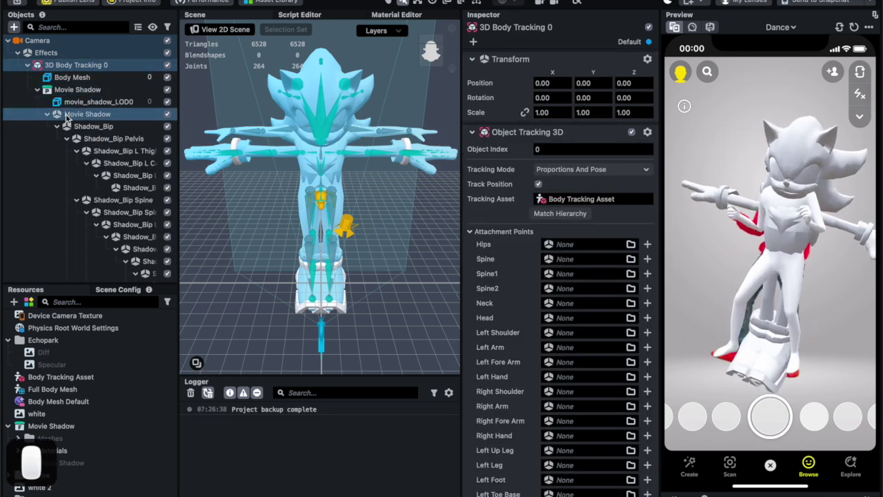
{"action": "left_click_drag", "start_coordinate": [178, 142], "coordinate": [266, 144]}
{"action": "scroll", "coordinate": [146, 125], "scroll_direction": "down", "scroll_amount": 3}
{"action": "scroll", "coordinate": [146, 123], "scroll_direction": "up", "scroll_amount": 3}
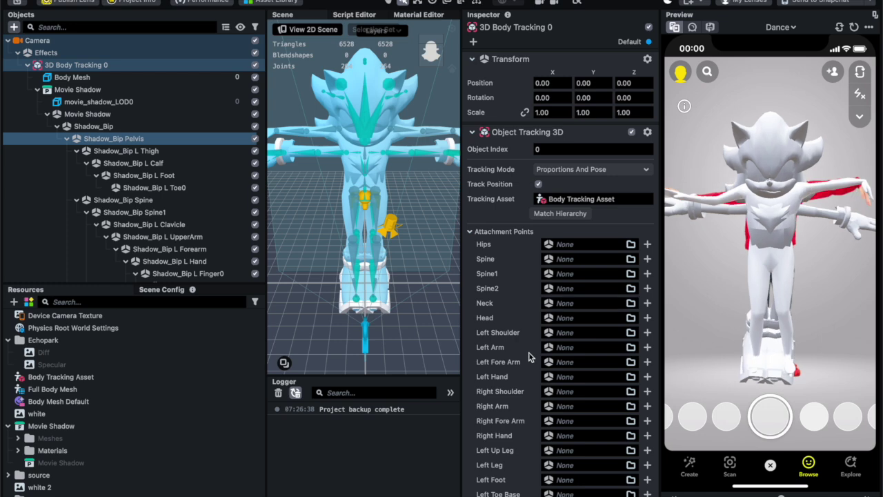
Examine the Shadow_Bip bones in the Movie Shadow hierarchy and compare them with the body tracking attachment points.
{"action": "scroll", "coordinate": [156, 177], "scroll_direction": "down", "scroll_amount": 6}
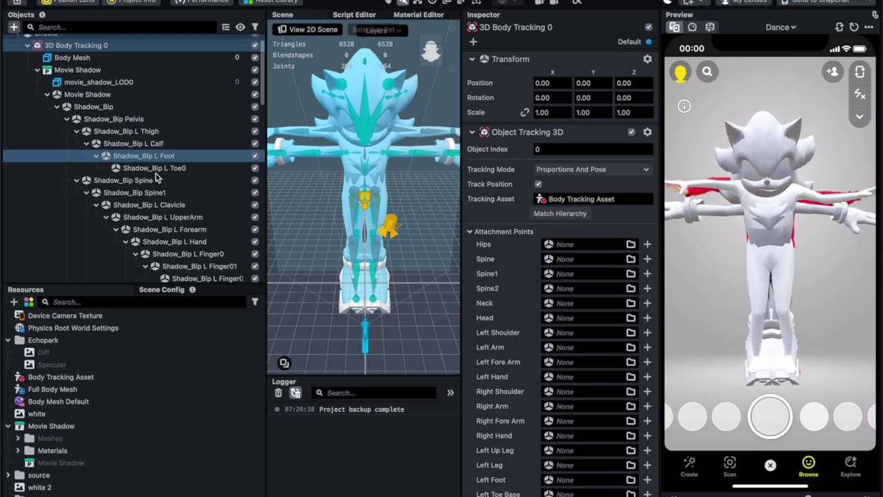
{"action": "scroll", "coordinate": [156, 177], "scroll_direction": "down", "scroll_amount": 10}
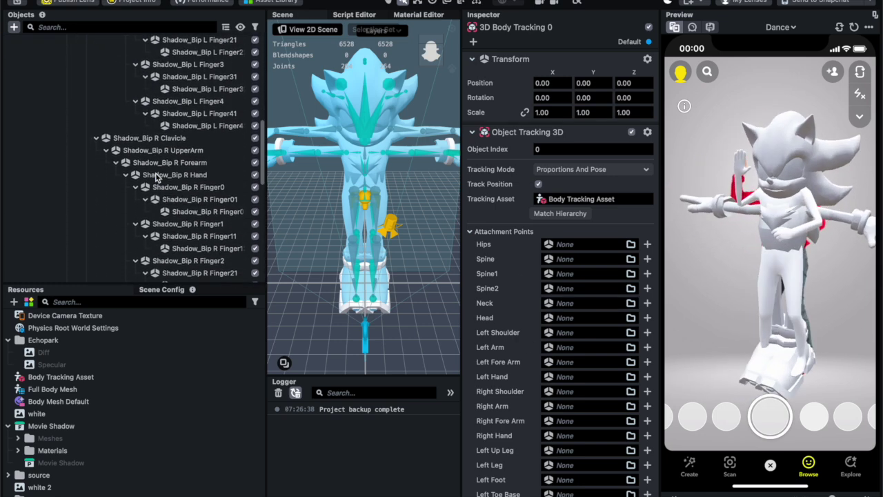
{"action": "scroll", "coordinate": [147, 111], "scroll_direction": "up", "scroll_amount": 15}
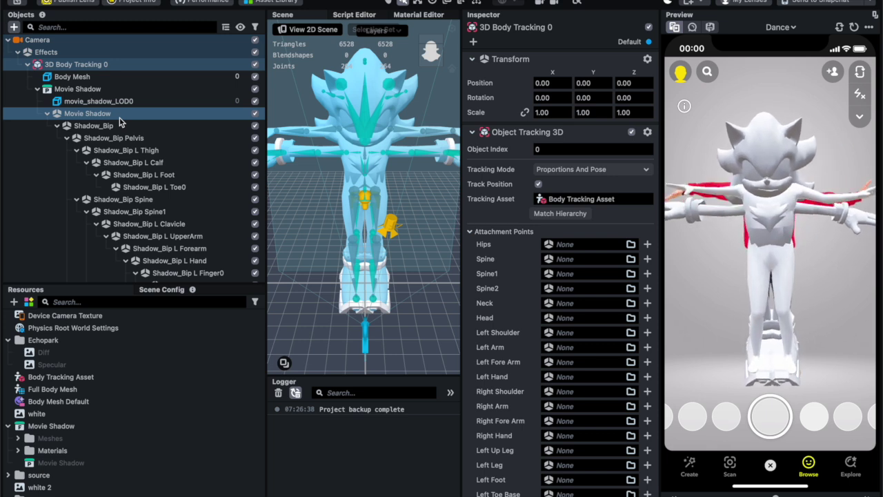
{"action": "left_click", "coordinate": [157, 214]}
{"action": "left_click", "coordinate": [138, 126]}
{"action": "scroll", "coordinate": [137, 135], "scroll_direction": "down", "scroll_amount": 1}
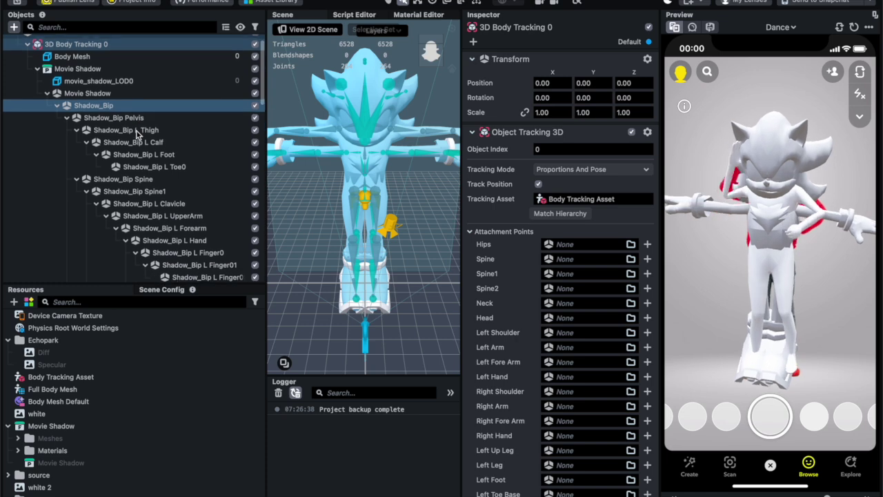
{"action": "scroll", "coordinate": [136, 135], "scroll_direction": "up", "scroll_amount": 1}
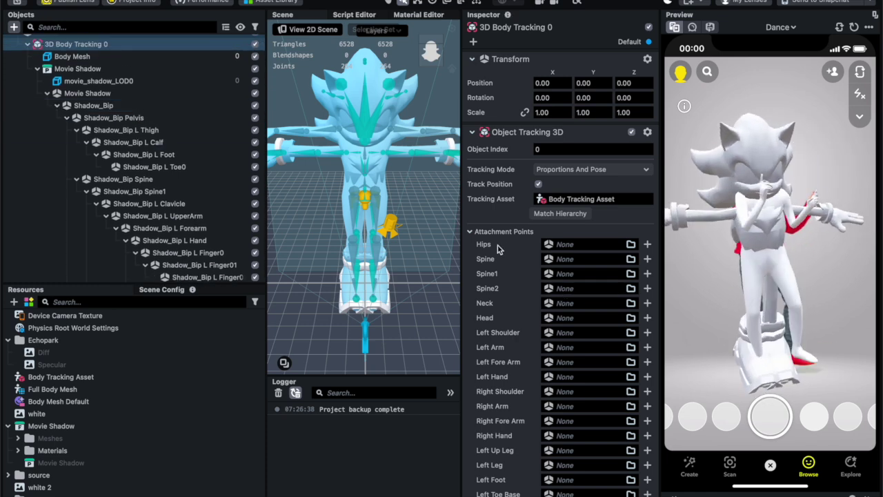
{"action": "scroll", "coordinate": [495, 405], "scroll_direction": "down", "scroll_amount": 2}
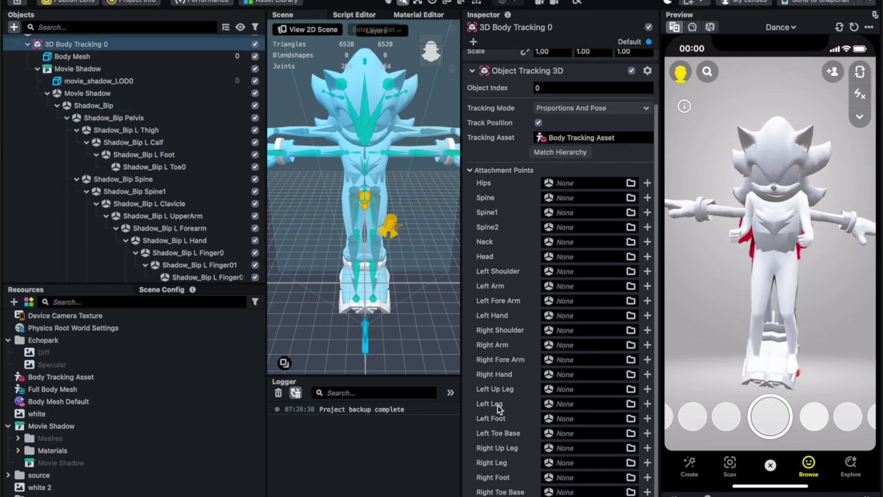
{"action": "scroll", "coordinate": [138, 207], "scroll_direction": "down", "scroll_amount": 3}
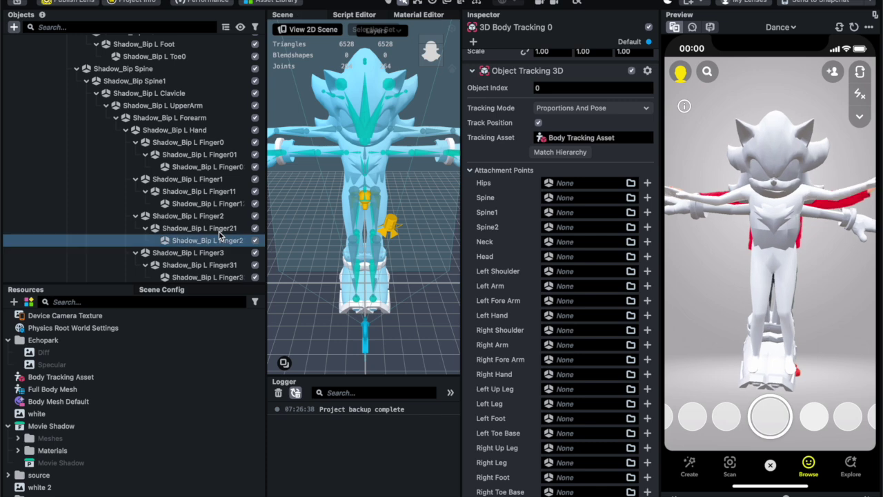
{"action": "scroll", "coordinate": [189, 219], "scroll_direction": "down", "scroll_amount": 1}
{"action": "scroll", "coordinate": [188, 220], "scroll_direction": "down", "scroll_amount": 9}
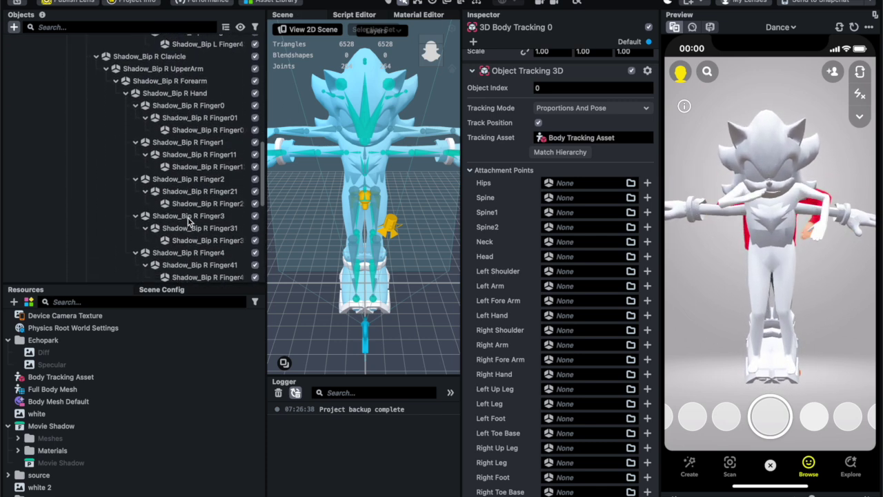
{"action": "scroll", "coordinate": [189, 219], "scroll_direction": "down", "scroll_amount": 3}
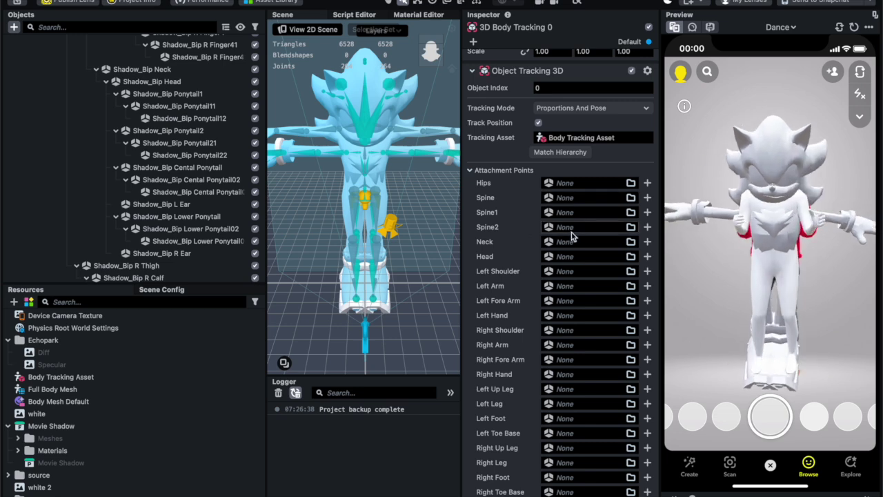
Assign Shadow_Bip Neck to the Neck attachment point and Shadow_Bip Head to the Head attachment point.
{"action": "scroll", "coordinate": [206, 185], "scroll_direction": "up", "scroll_amount": 1}
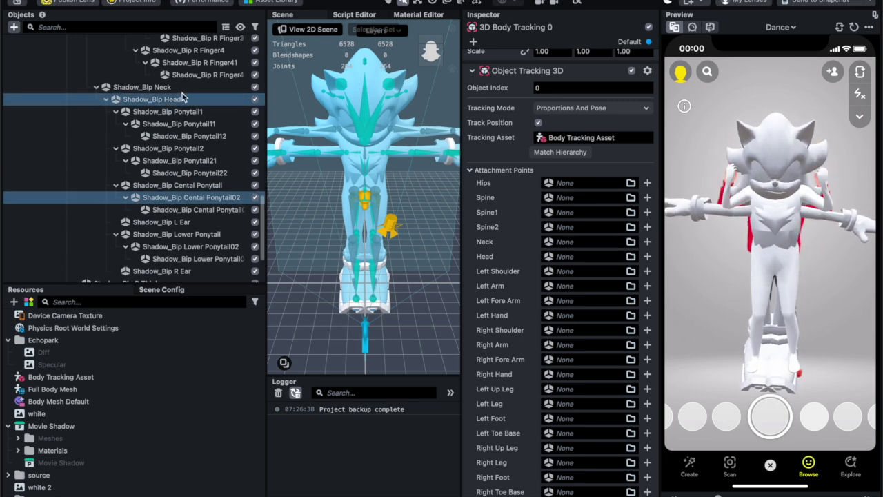
{"action": "left_click_drag", "start_coordinate": [181, 92], "coordinate": [562, 242]}
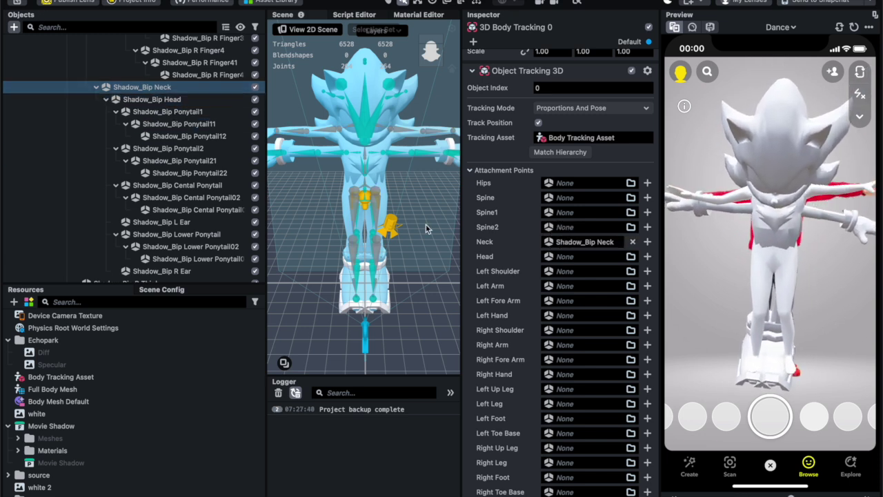
{"action": "left_click_drag", "start_coordinate": [231, 99], "coordinate": [555, 257]}
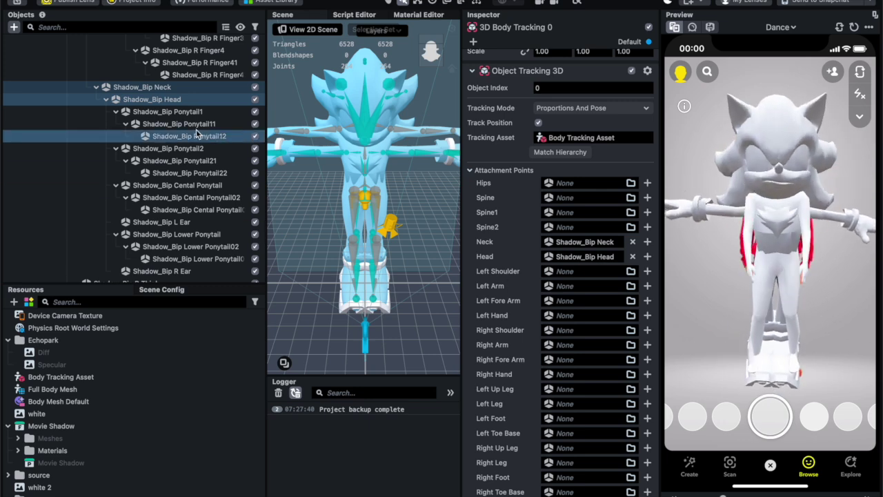
Assign Shadow_Bip R Toe0, R Foot, R Calf and R Thigh to the Right Toe Base, Right Foot, Right Leg and Right Up Leg attachment points.
{"action": "scroll", "coordinate": [173, 232], "scroll_direction": "down", "scroll_amount": 3}
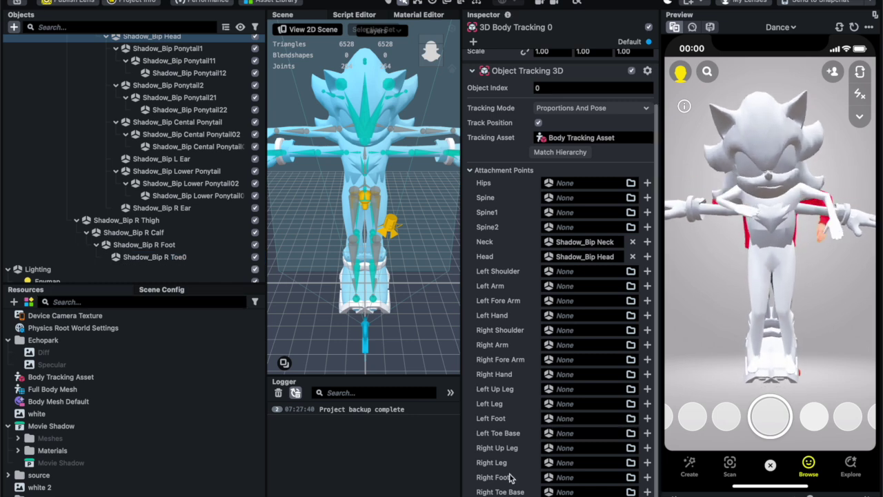
{"action": "left_click_drag", "start_coordinate": [186, 259], "coordinate": [572, 491]}
{"action": "left_click_drag", "start_coordinate": [179, 245], "coordinate": [564, 479]}
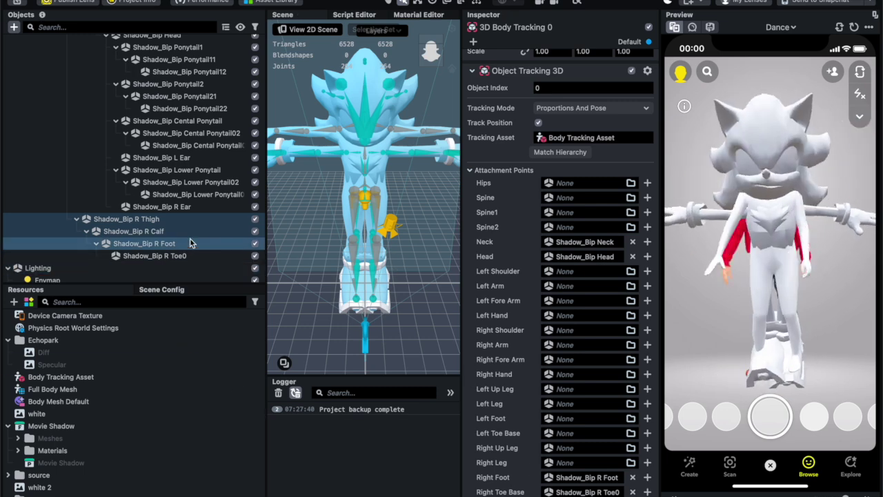
{"action": "left_click_drag", "start_coordinate": [193, 234], "coordinate": [594, 463]}
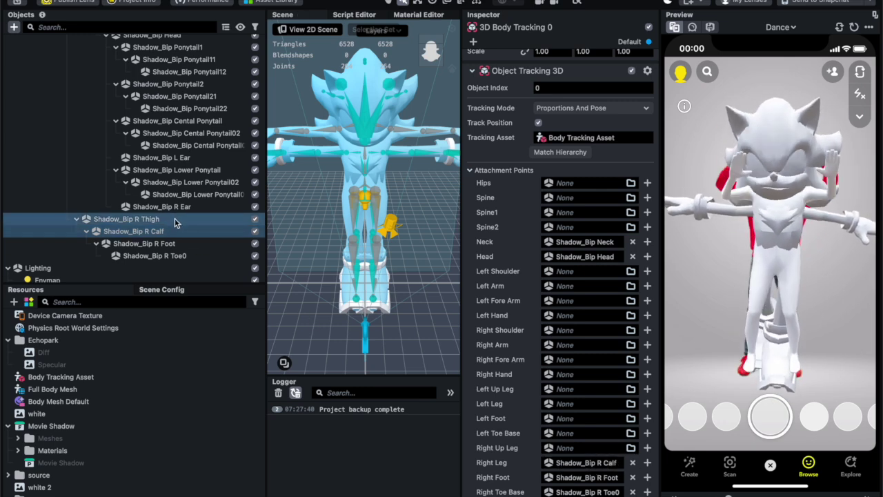
{"action": "left_click_drag", "start_coordinate": [174, 218], "coordinate": [562, 449]}
{"action": "scroll", "coordinate": [153, 215], "scroll_direction": "up", "scroll_amount": 1}
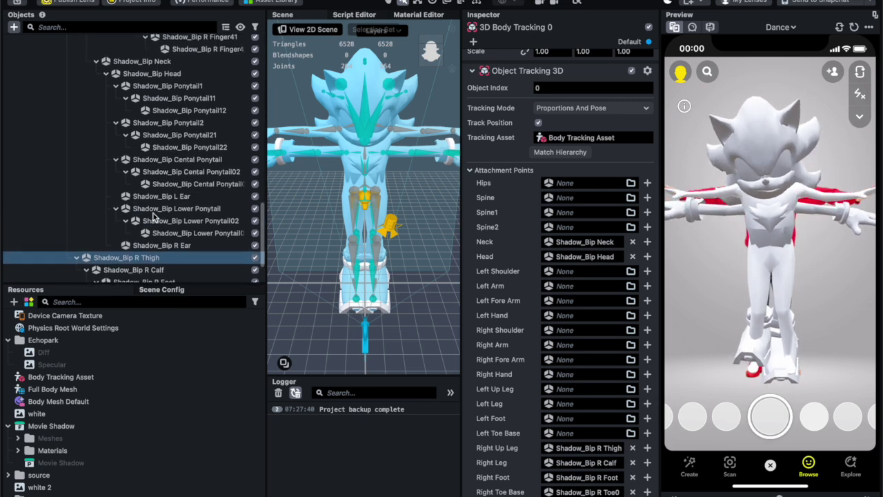
{"action": "scroll", "coordinate": [153, 216], "scroll_direction": "up", "scroll_amount": 4}
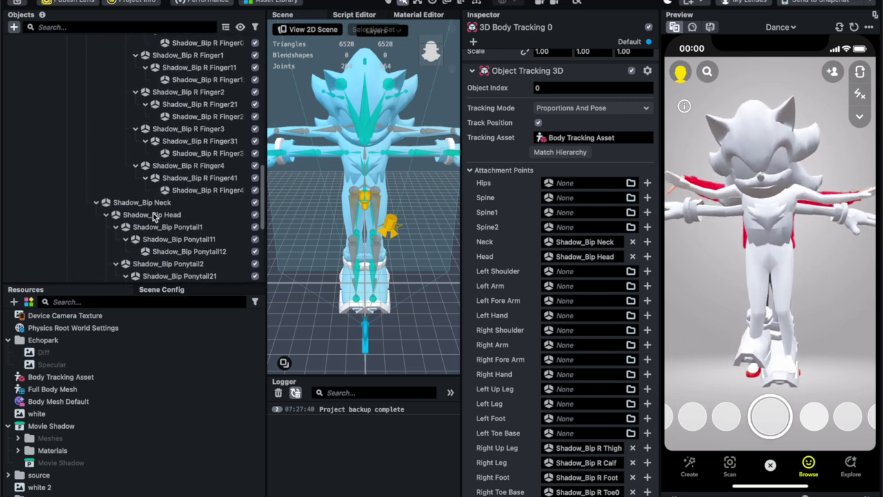
Assign Shadow_Bip L Toe0, L Foot, L Calf and L Thigh to the Left Toe Base, Left Foot, Left Leg and Left Up Leg attachment points.
{"action": "scroll", "coordinate": [153, 217], "scroll_direction": "up", "scroll_amount": 5}
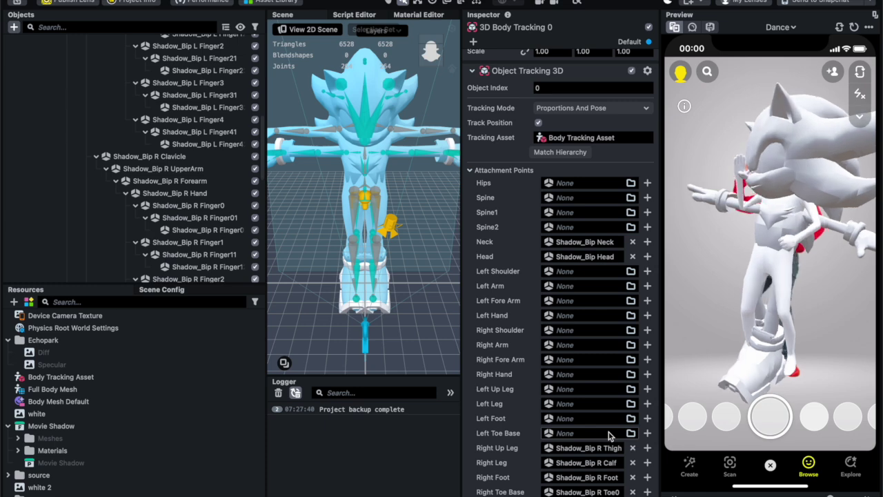
{"action": "scroll", "coordinate": [242, 199], "scroll_direction": "up", "scroll_amount": 7}
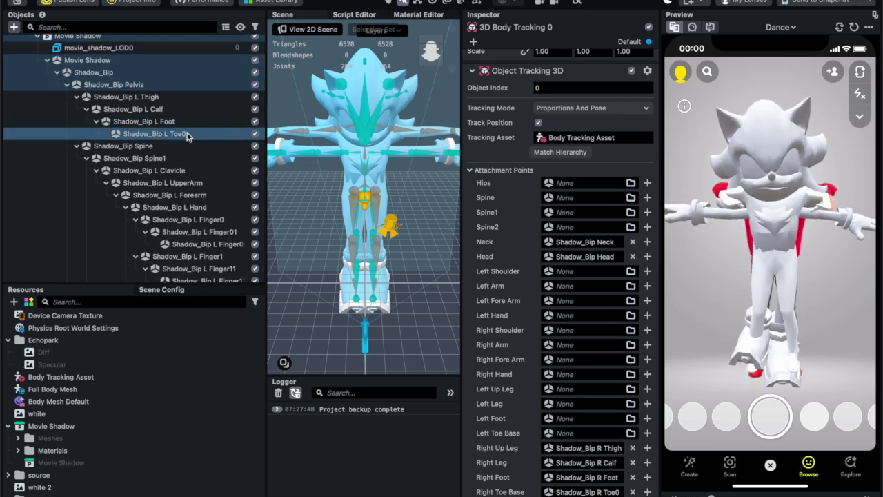
{"action": "left_click_drag", "start_coordinate": [187, 133], "coordinate": [523, 353]}
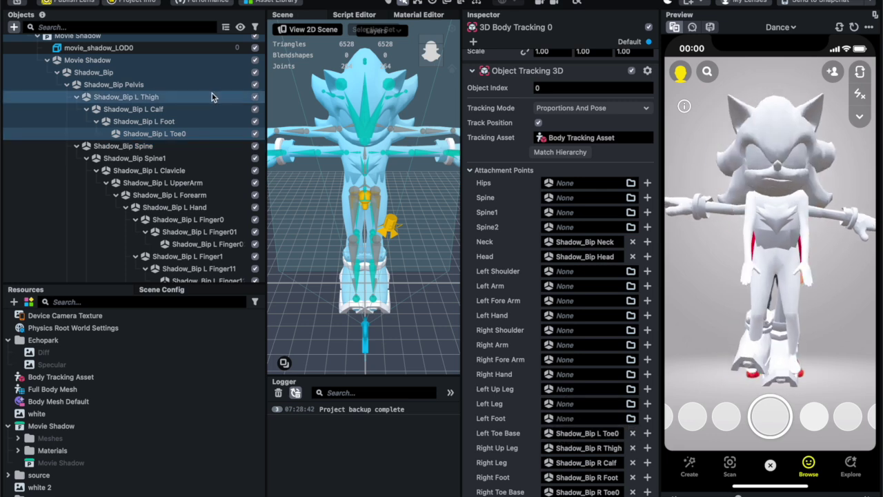
{"action": "left_click_drag", "start_coordinate": [196, 125], "coordinate": [212, 127]}
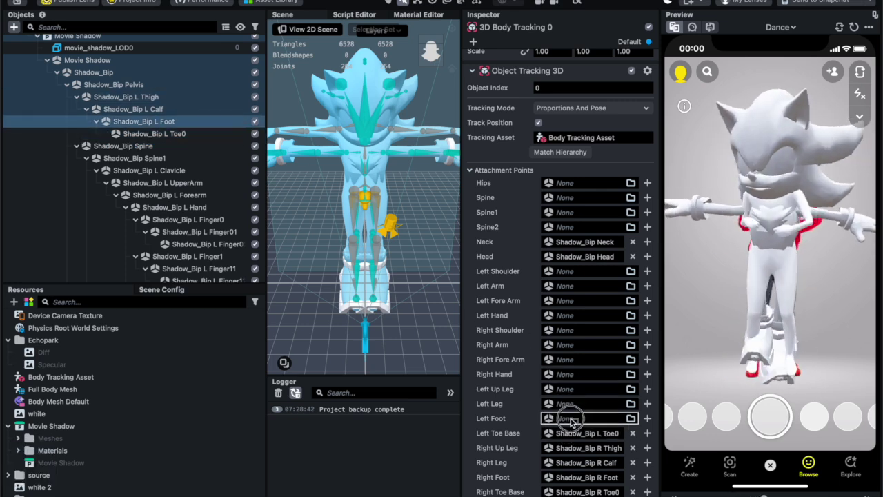
{"action": "left_click_drag", "start_coordinate": [181, 122], "coordinate": [543, 366]}
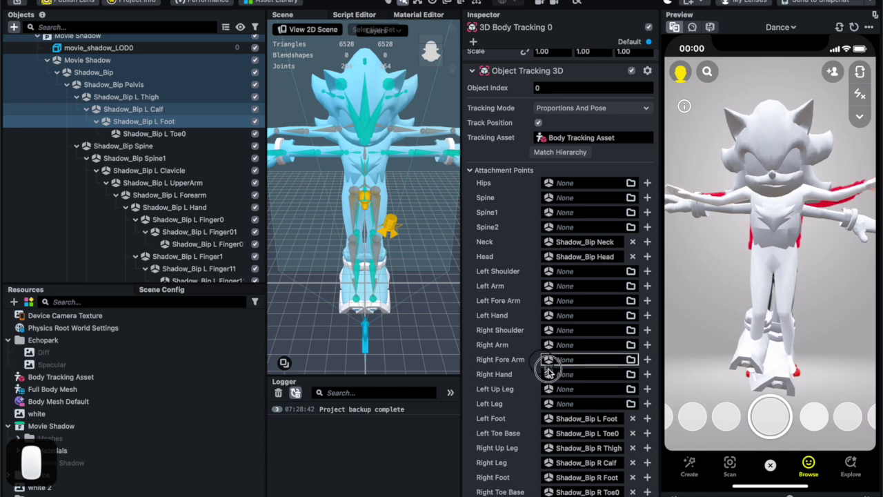
{"action": "left_click", "coordinate": [158, 97]}
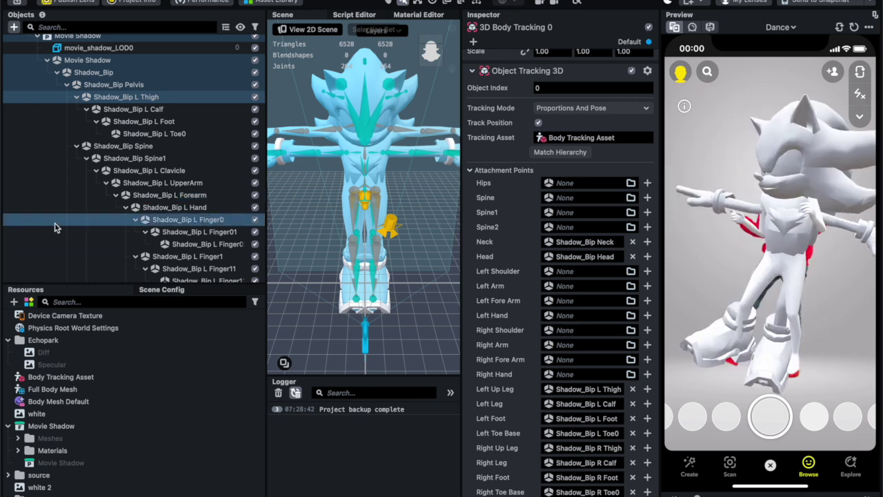
Assign Shadow_Bip L Hand, L Forearm, L UpperArm and L Clavicle to the Left Hand, Left Fore Arm, Left Arm and Left Shoulder attachment points.
{"action": "scroll", "coordinate": [183, 211], "scroll_direction": "down", "scroll_amount": 3}
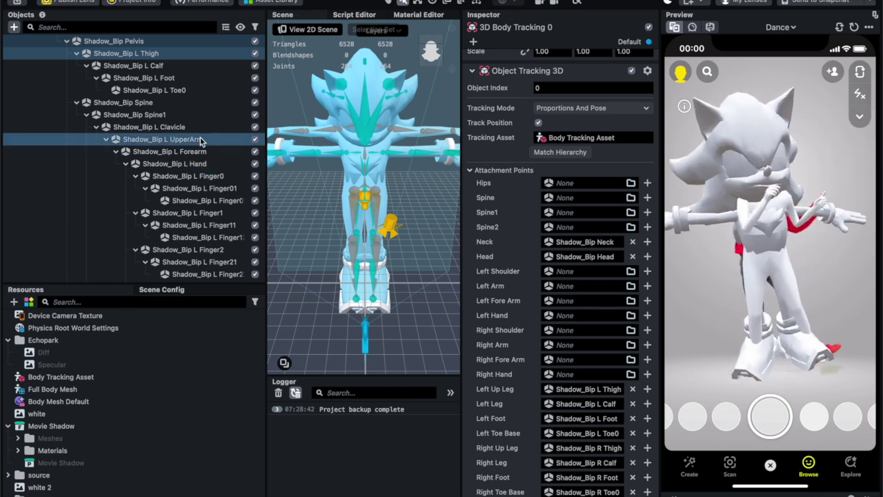
{"action": "left_click", "coordinate": [241, 167], "text": "shift"}
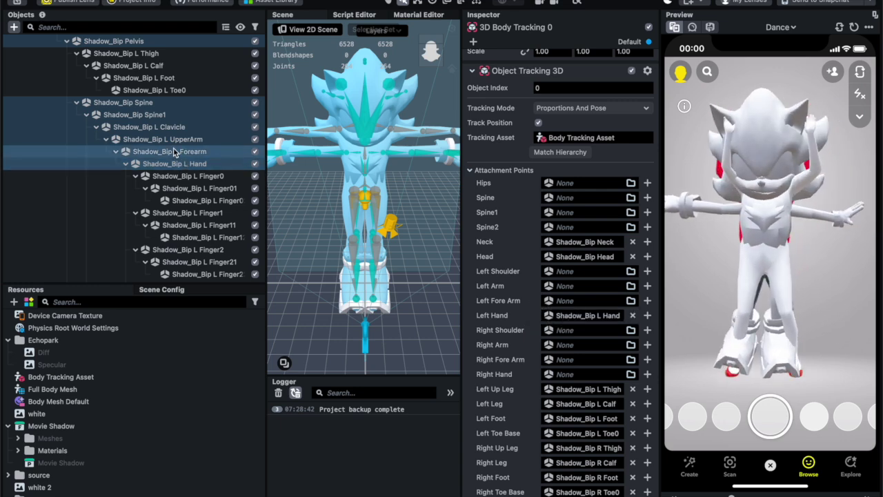
{"action": "left_click", "coordinate": [227, 153], "text": "shift"}
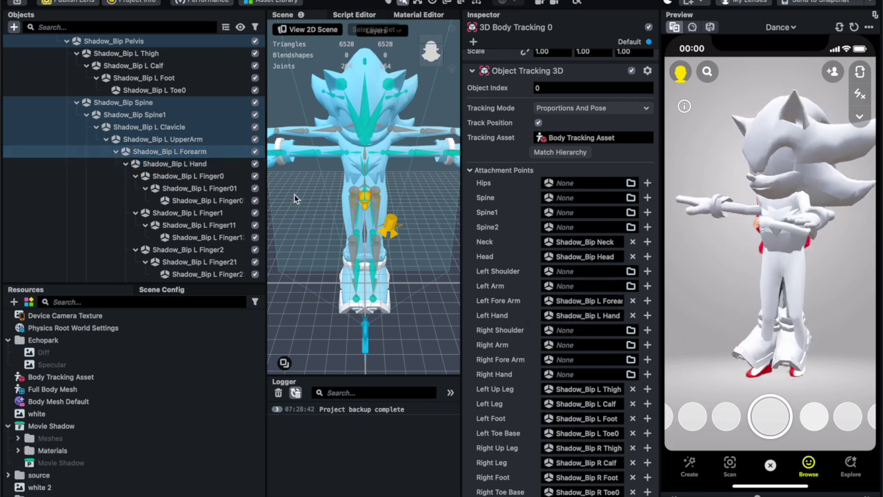
{"action": "left_click", "coordinate": [193, 142], "text": "shift"}
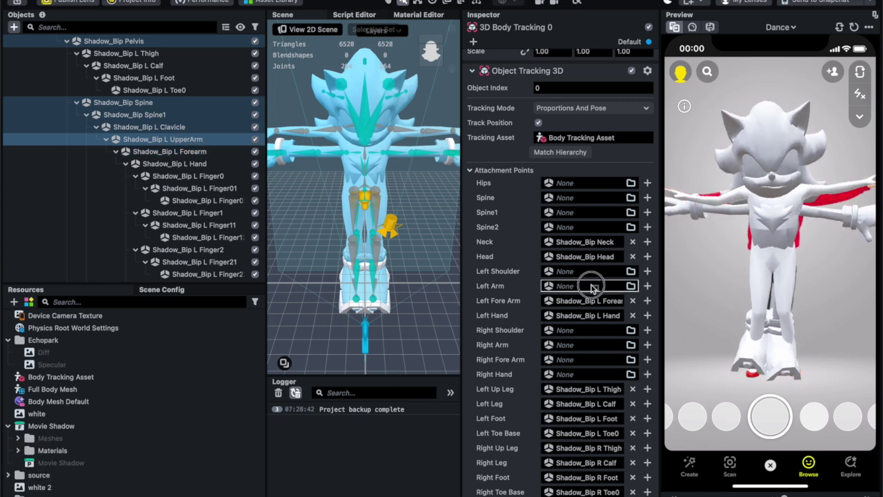
{"action": "left_click", "coordinate": [188, 126], "text": "shift"}
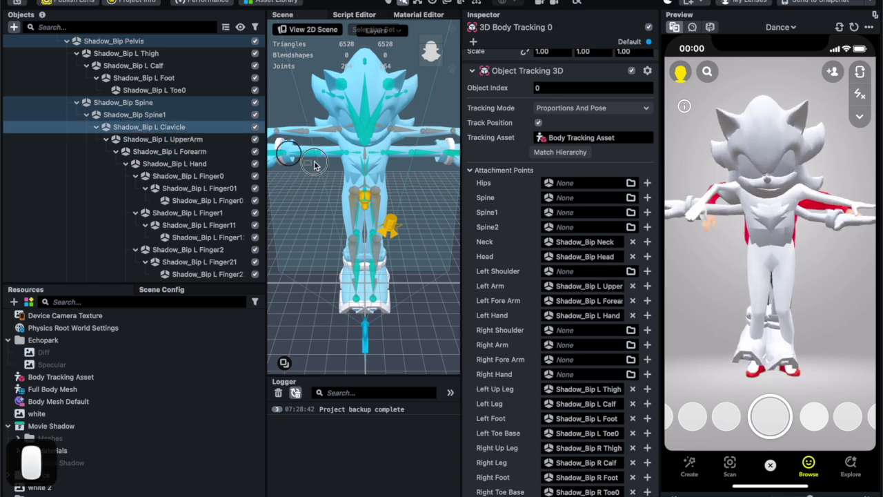
{"action": "left_click_drag", "start_coordinate": [549, 271], "coordinate": [549, 272]}
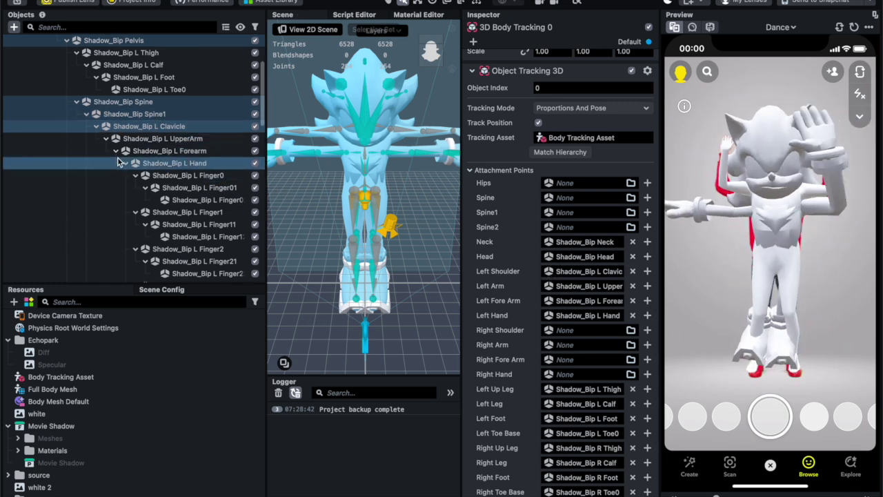
Assign Shadow_Bip R Clavicle, R UpperArm, R Forearm and R Hand to the Right Shoulder, Right Arm, Right Fore Arm and Right Hand attachment points.
{"action": "scroll", "coordinate": [117, 162], "scroll_direction": "down", "scroll_amount": 3}
{"action": "scroll", "coordinate": [117, 162], "scroll_direction": "down", "scroll_amount": 7}
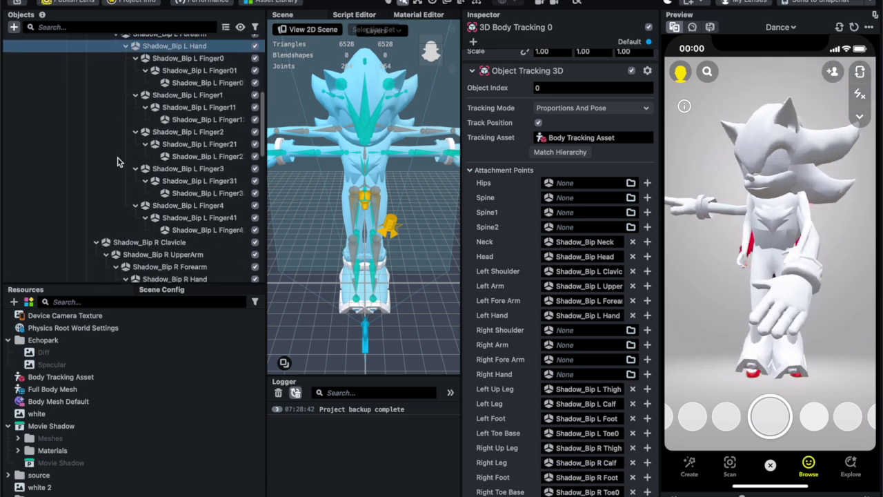
{"action": "scroll", "coordinate": [117, 162], "scroll_direction": "down", "scroll_amount": 3}
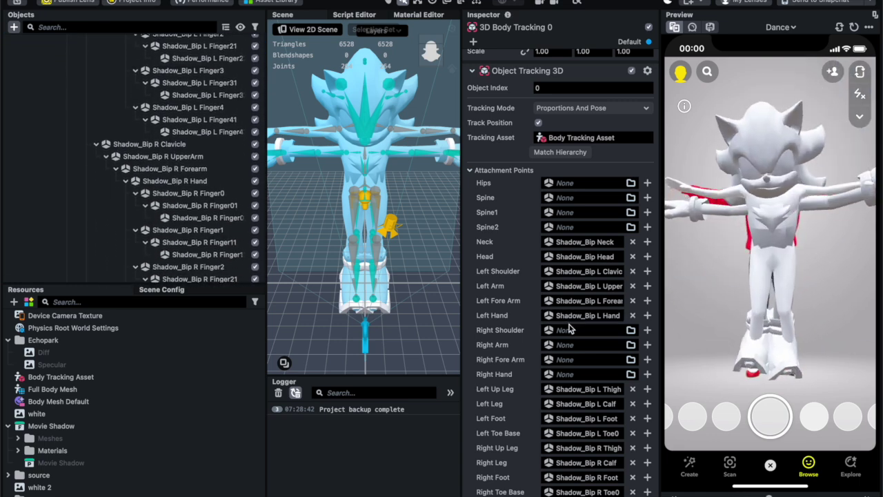
{"action": "left_click_drag", "start_coordinate": [149, 143], "coordinate": [580, 330]}
{"action": "left_click_drag", "start_coordinate": [207, 156], "coordinate": [545, 345]}
{"action": "left_click_drag", "start_coordinate": [200, 172], "coordinate": [552, 359]}
{"action": "left_click_drag", "start_coordinate": [236, 185], "coordinate": [592, 374]}
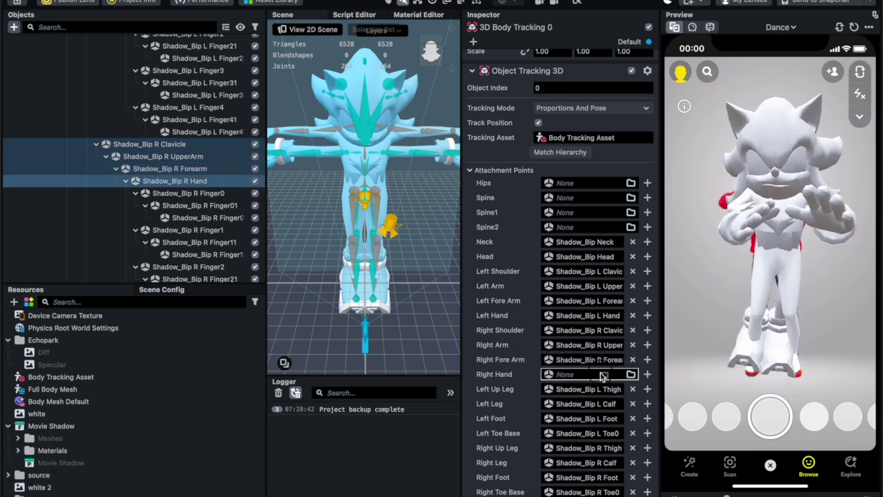
{"action": "left_click", "coordinate": [185, 208]}
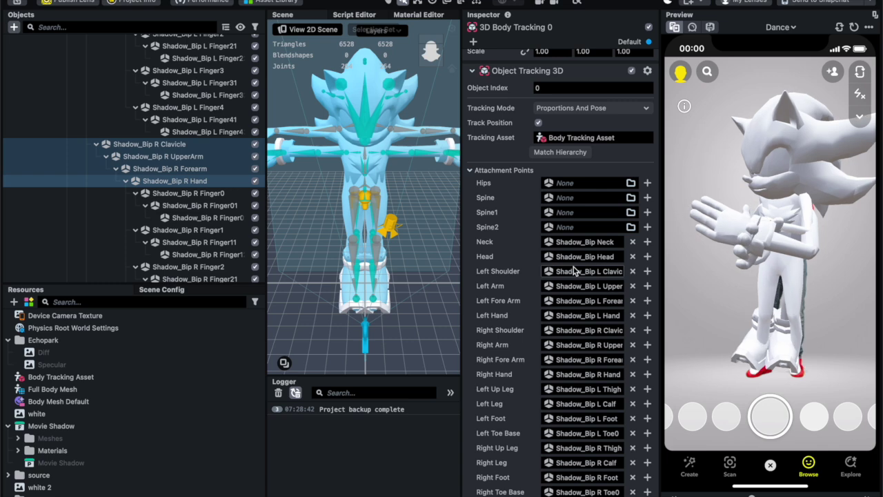
Assign Shadow_Bip Spine1, Shadow_Bip Spine and Shadow_Bip Pelvis to the Spine1, Spine and Hips attachment points of 3D Body Tracking 0.
{"action": "scroll", "coordinate": [572, 271], "scroll_direction": "up", "scroll_amount": 2}
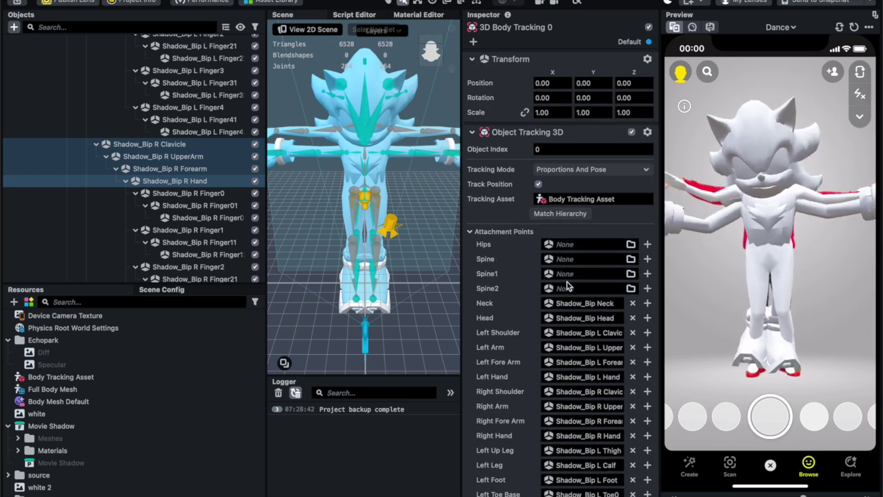
{"action": "scroll", "coordinate": [97, 191], "scroll_direction": "up", "scroll_amount": 2}
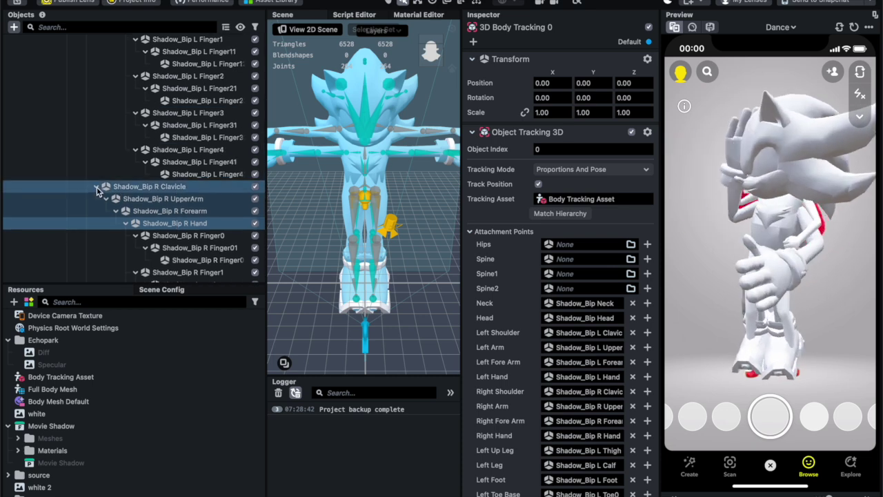
{"action": "left_click", "coordinate": [96, 186]}
{"action": "scroll", "coordinate": [146, 194], "scroll_direction": "up", "scroll_amount": 1}
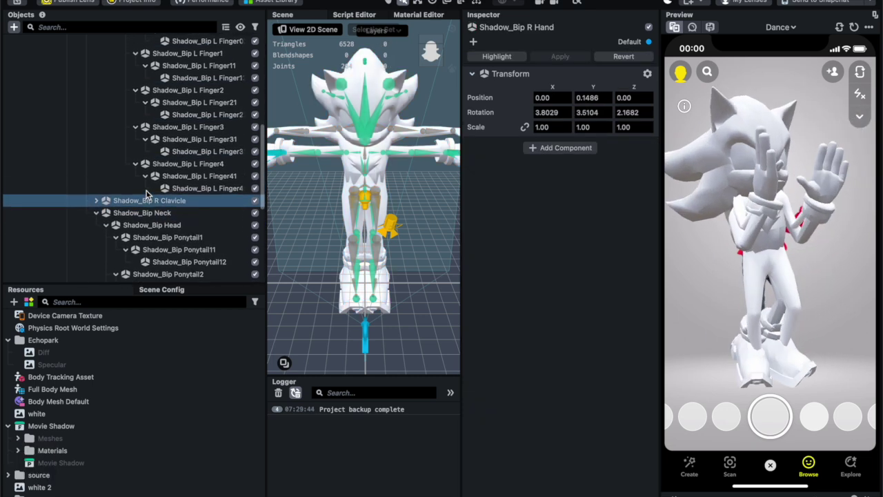
{"action": "scroll", "coordinate": [145, 195], "scroll_direction": "up", "scroll_amount": 10}
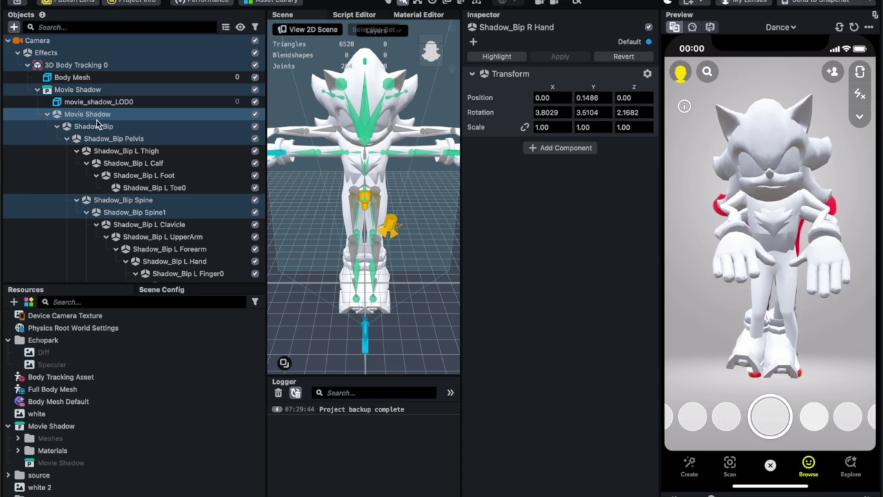
{"action": "scroll", "coordinate": [97, 124], "scroll_direction": "down", "scroll_amount": 4}
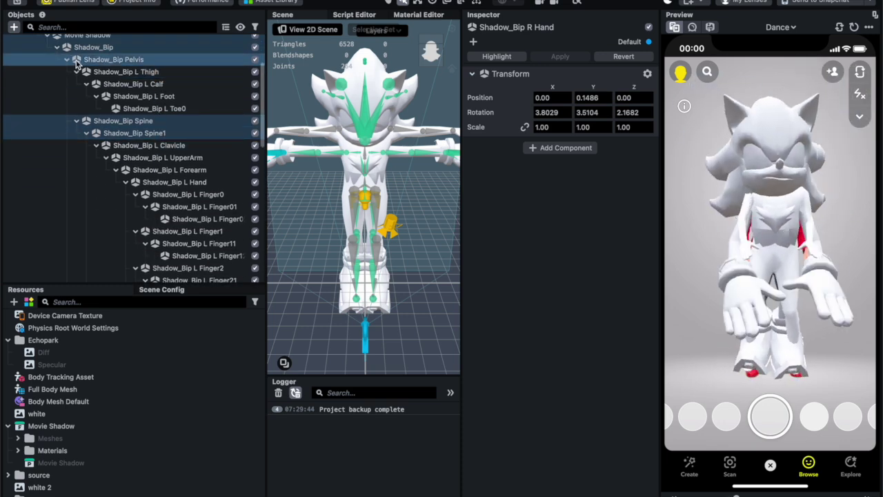
{"action": "scroll", "coordinate": [77, 62], "scroll_direction": "up", "scroll_amount": 4}
{"action": "left_click", "coordinate": [99, 65]}
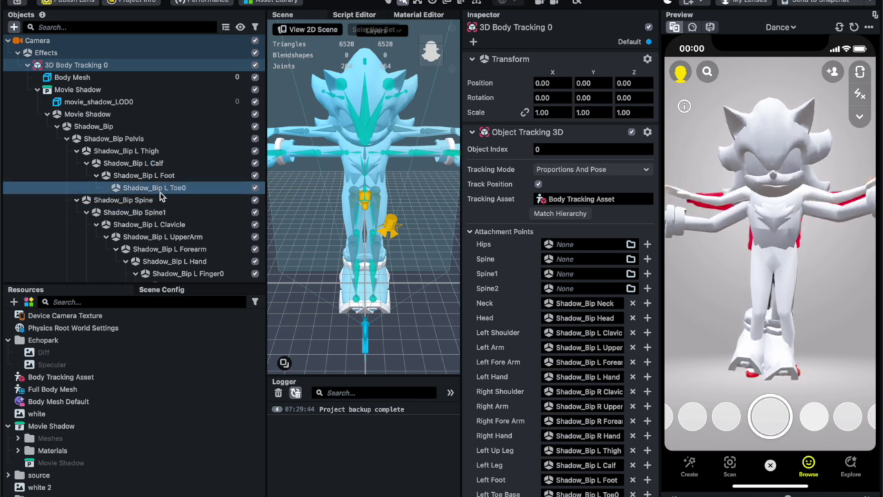
{"action": "left_click_drag", "start_coordinate": [176, 215], "coordinate": [573, 274]}
{"action": "left_click_drag", "start_coordinate": [127, 199], "coordinate": [566, 263]}
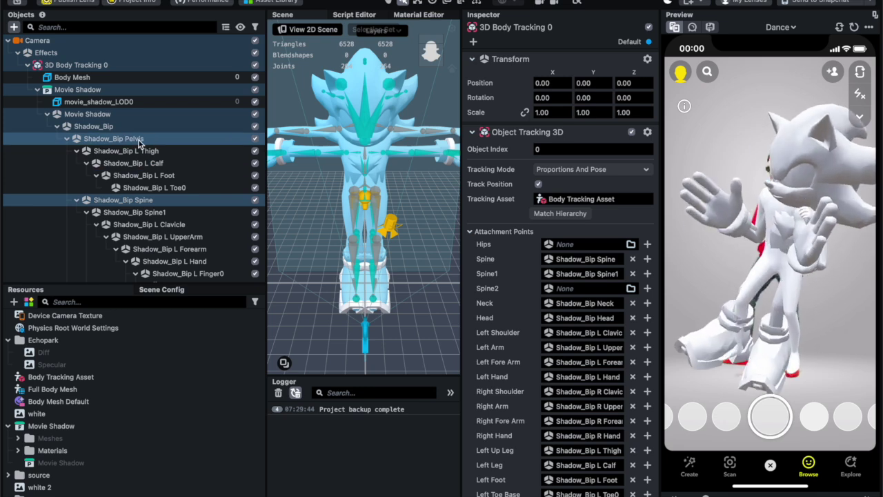
{"action": "left_click_drag", "start_coordinate": [387, 214], "coordinate": [576, 251]}
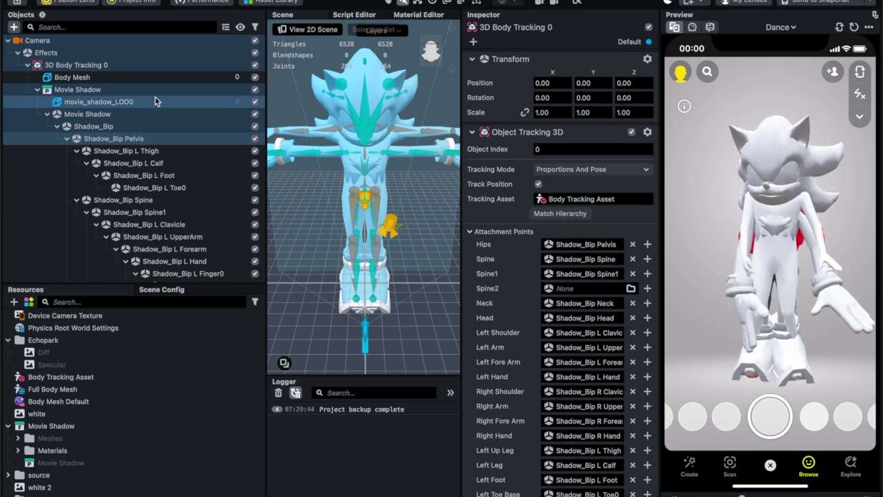
Disable the Body Mesh object and set the Movie Shadow prefab's uniform scale to 2.00.
{"action": "left_click", "coordinate": [172, 77]}
{"action": "left_click", "coordinate": [255, 78]}
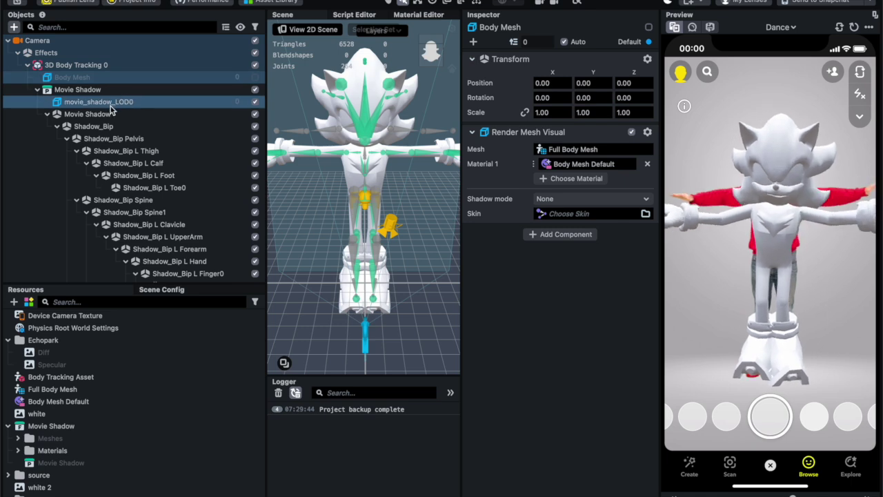
{"action": "left_click", "coordinate": [96, 89]}
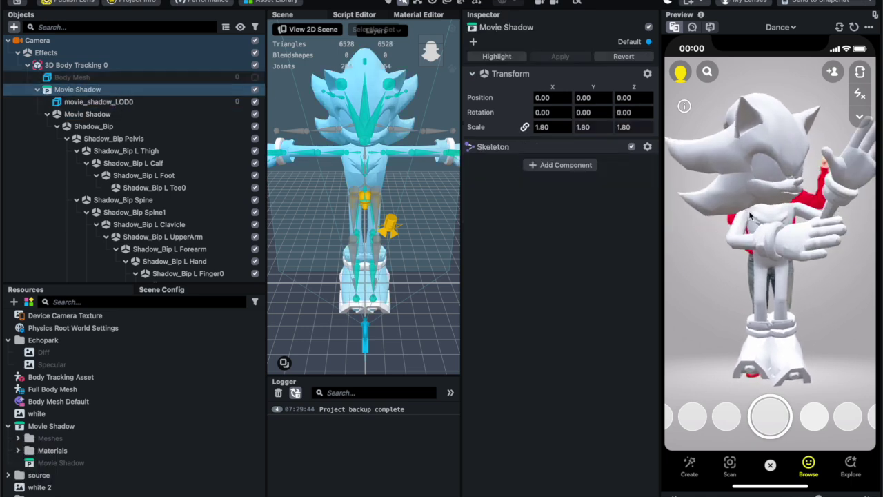
{"action": "double_click", "coordinate": [545, 127]}
{"action": "type", "text": "1.9"}
{"action": "key", "text": "Return"}
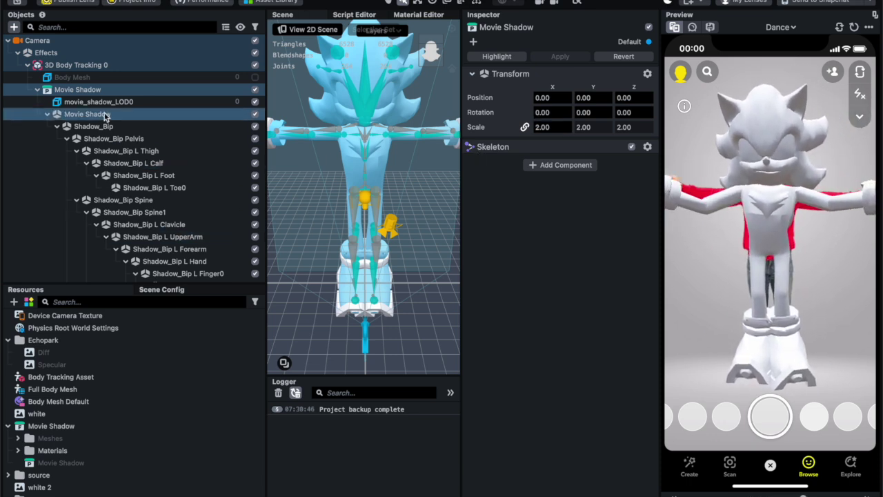
Select the movie_shadow_LOD0 mesh, then switch to the Sketchfab page in the browser.
{"action": "left_click", "coordinate": [100, 102]}
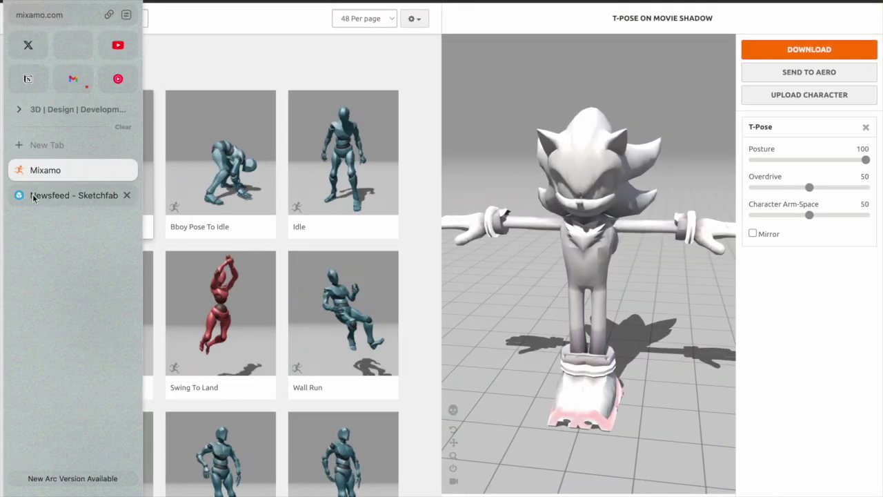
{"action": "left_click", "coordinate": [33, 197]}
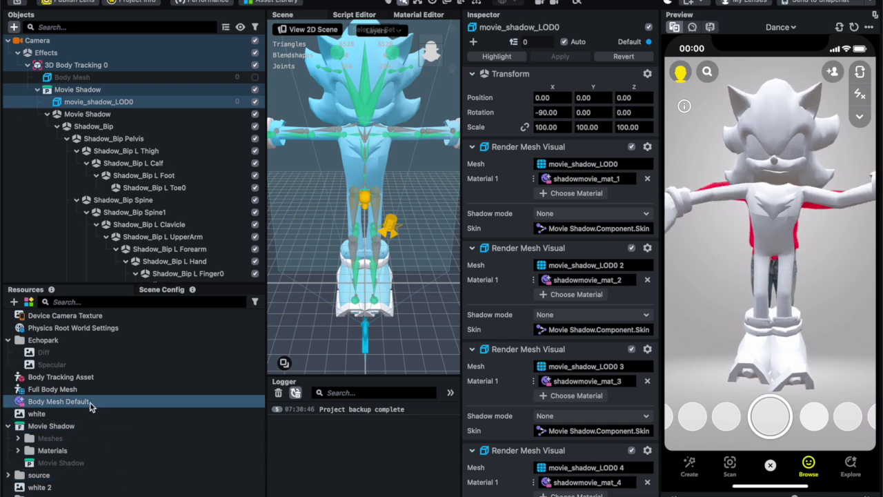
Try to assign shadowmovie_mat_1 from the original Movie Shadow prefab's Materials folder to the first Render Mesh Visual of movie_shadow_LOD0.
{"action": "left_click", "coordinate": [18, 450]}
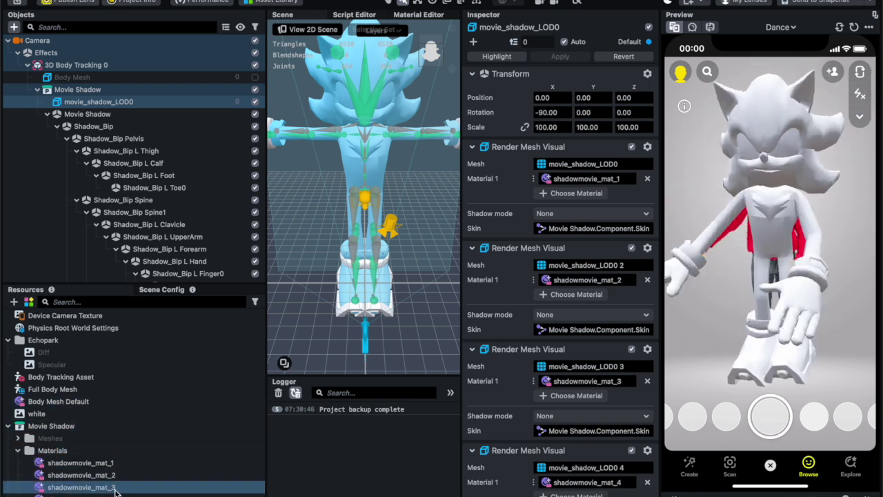
{"action": "scroll", "coordinate": [116, 494], "scroll_direction": "down", "scroll_amount": 3}
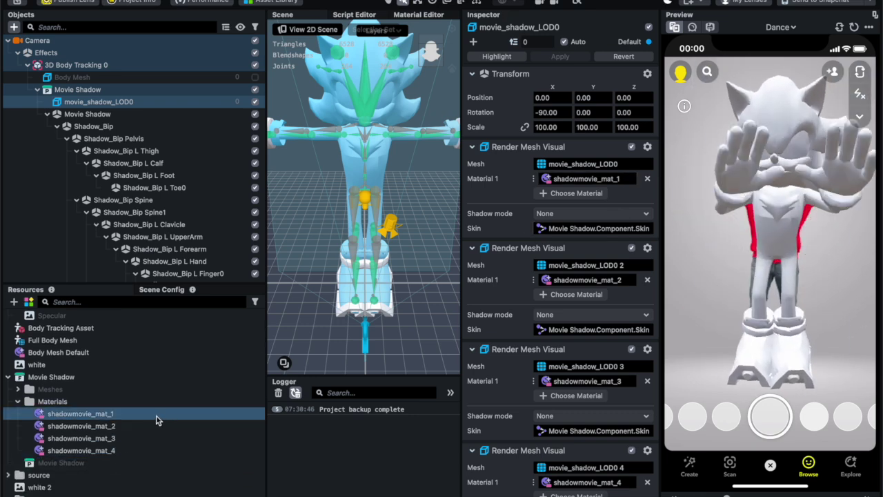
{"action": "left_click_drag", "start_coordinate": [142, 417], "coordinate": [590, 183]}
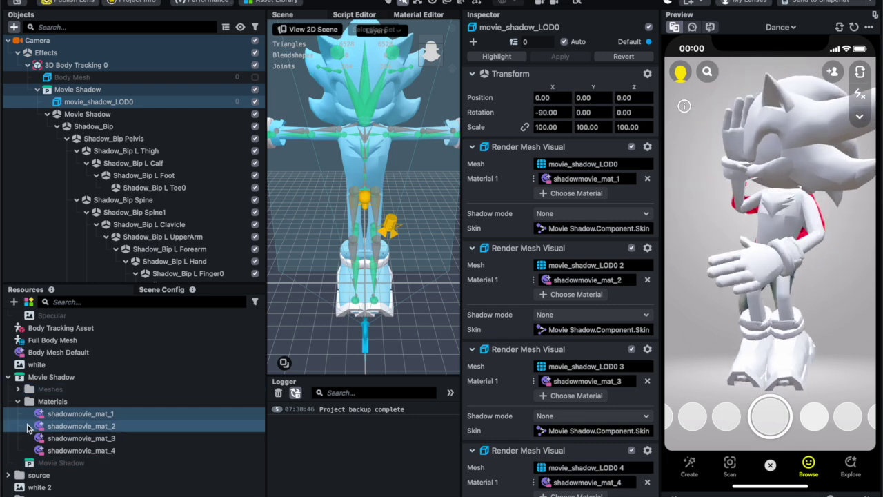
Expand the Shadow Movie 2 folder inside source, including its textures folder and the Materials folder of its Movie Shadow prefab.
{"action": "left_click", "coordinate": [82, 414]}
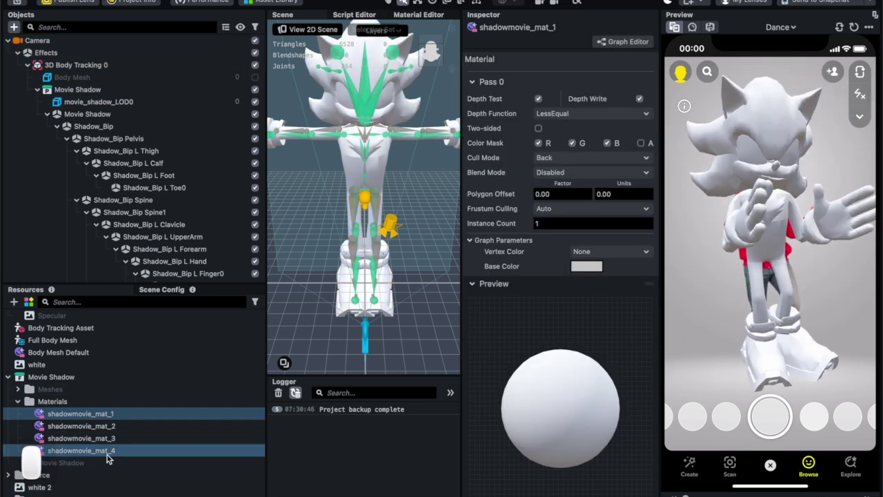
{"action": "scroll", "coordinate": [107, 455], "scroll_direction": "down", "scroll_amount": 1}
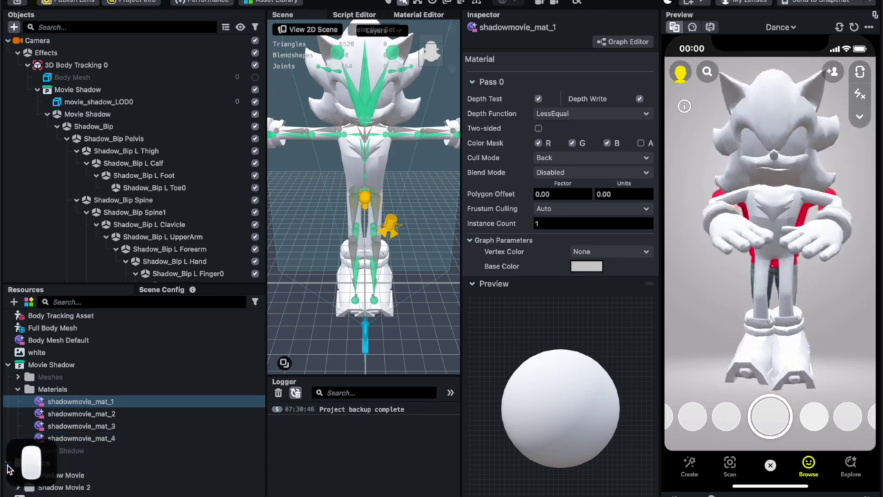
{"action": "scroll", "coordinate": [10, 468], "scroll_direction": "down", "scroll_amount": 2}
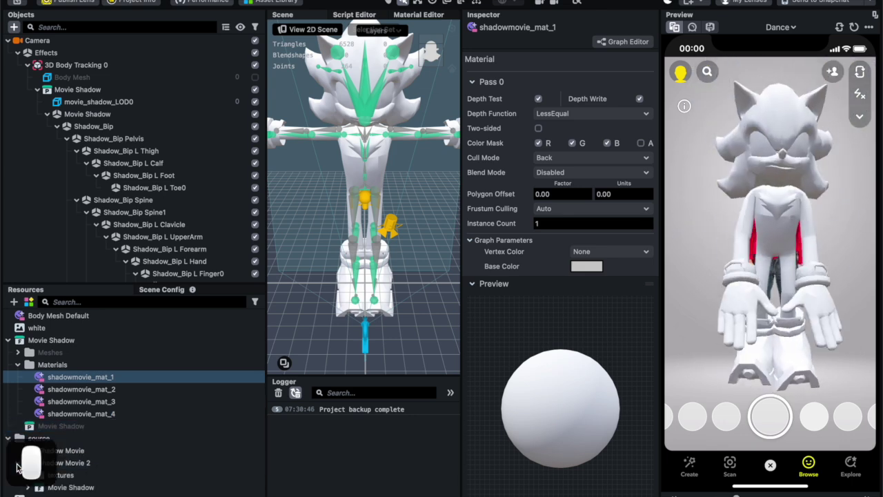
{"action": "left_click", "coordinate": [28, 476]}
{"action": "left_click", "coordinate": [28, 475]}
{"action": "scroll", "coordinate": [134, 469], "scroll_direction": "down", "scroll_amount": 4}
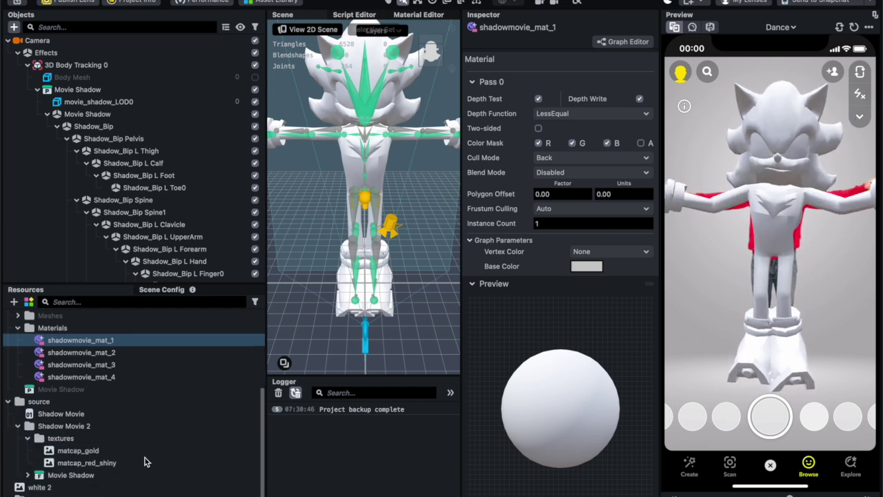
{"action": "left_click", "coordinate": [27, 464]}
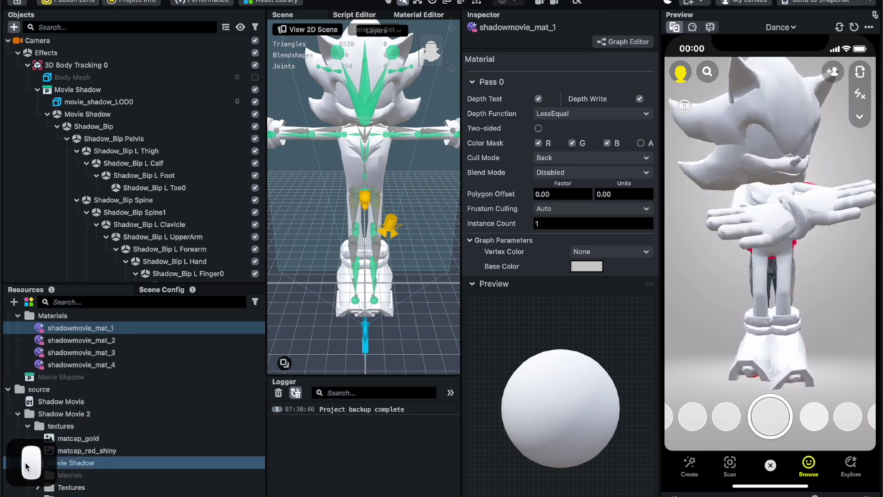
{"action": "scroll", "coordinate": [103, 459], "scroll_direction": "down", "scroll_amount": 4}
{"action": "left_click", "coordinate": [37, 450]}
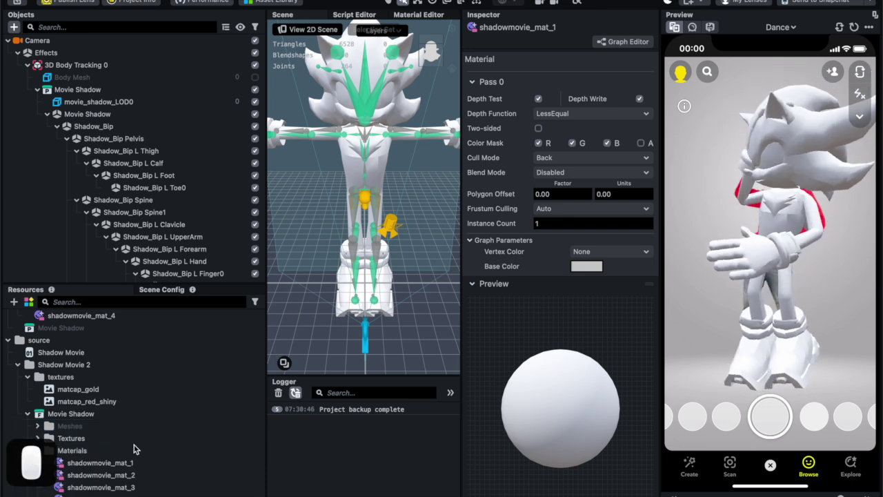
{"action": "scroll", "coordinate": [131, 449], "scroll_direction": "down", "scroll_amount": 4}
{"action": "left_click", "coordinate": [145, 413]}
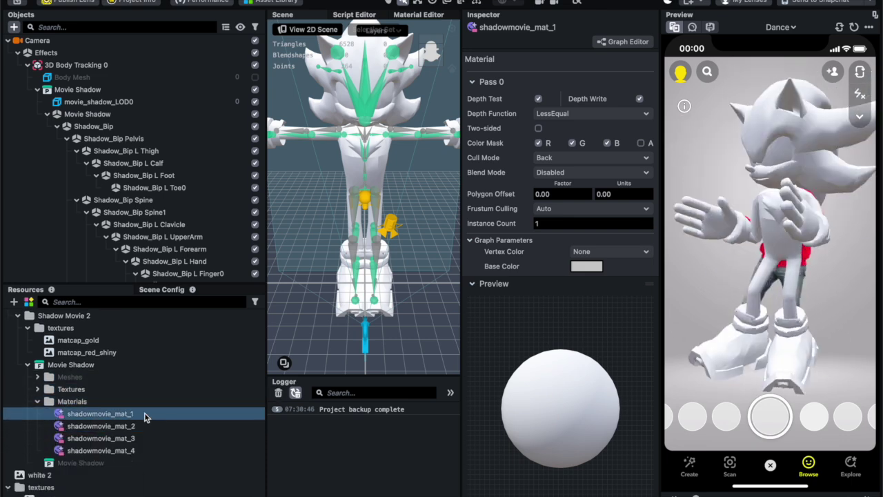
Compare the previews of shadowmovie_mat_1 from the Shadow Movie 2 folder and from the original Movie Shadow prefab.
{"action": "left_click", "coordinate": [145, 101]}
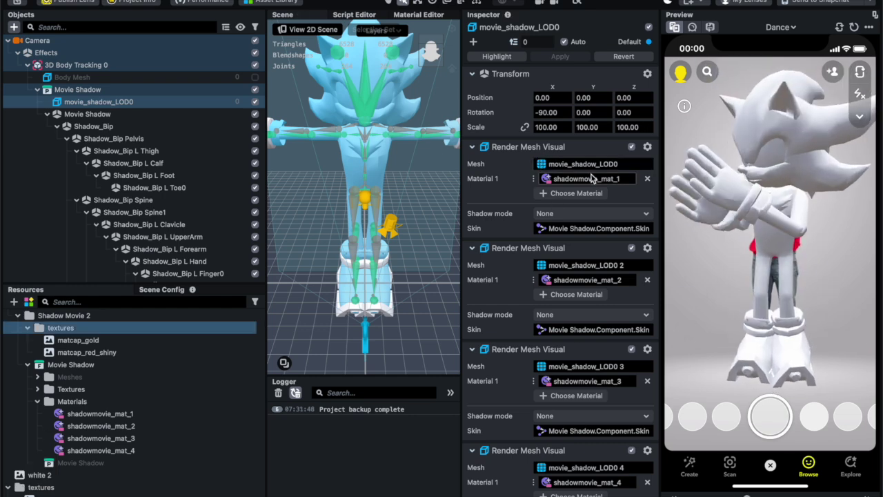
{"action": "left_click", "coordinate": [156, 411]}
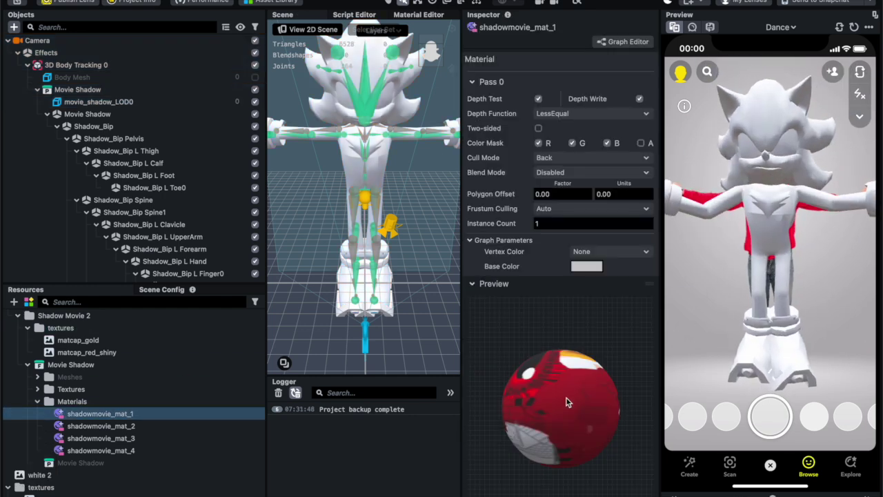
{"action": "scroll", "coordinate": [168, 406], "scroll_direction": "up", "scroll_amount": 5}
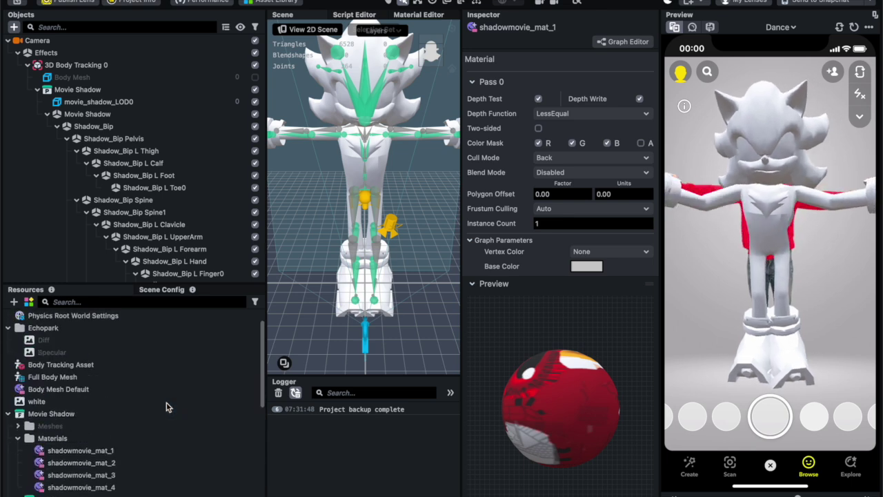
{"action": "left_click", "coordinate": [152, 460]}
{"action": "scroll", "coordinate": [163, 448], "scroll_direction": "down", "scroll_amount": 6}
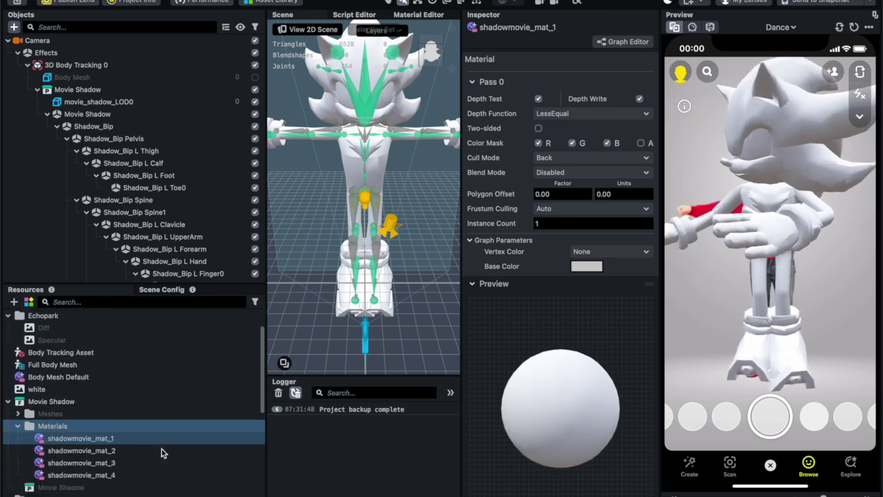
{"action": "left_click", "coordinate": [161, 413]}
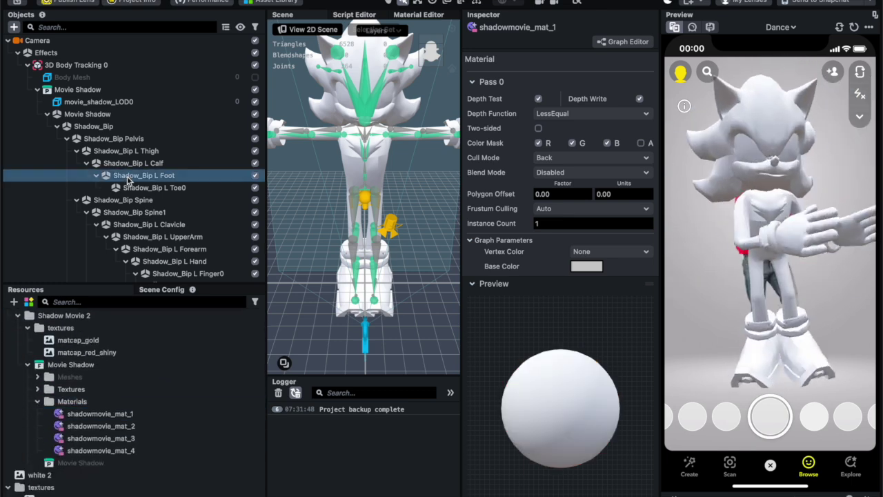
Select movie_shadow_LOD0 and assign shadowmovie_mat_1 from the Shadow Movie 2 folder to its first Render Mesh Visual.
{"action": "left_click", "coordinate": [146, 92]}
{"action": "left_click", "coordinate": [151, 103]}
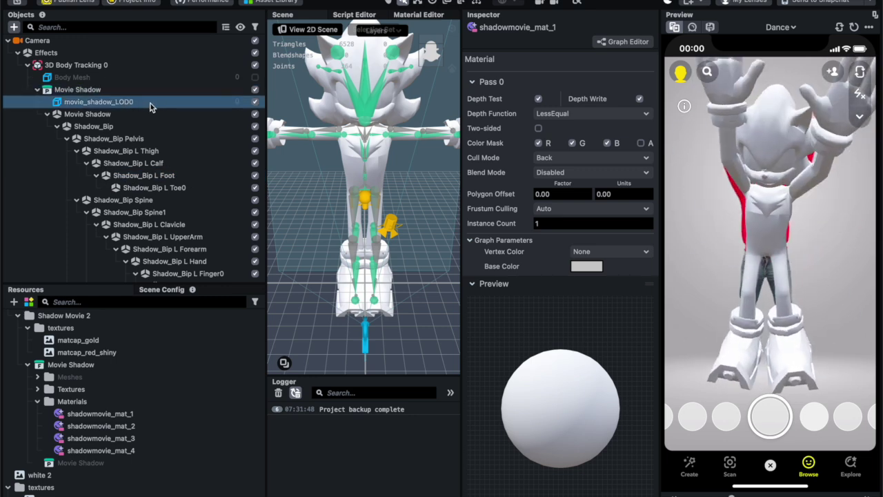
{"action": "left_click", "coordinate": [147, 113]}
{"action": "left_click", "coordinate": [142, 101]}
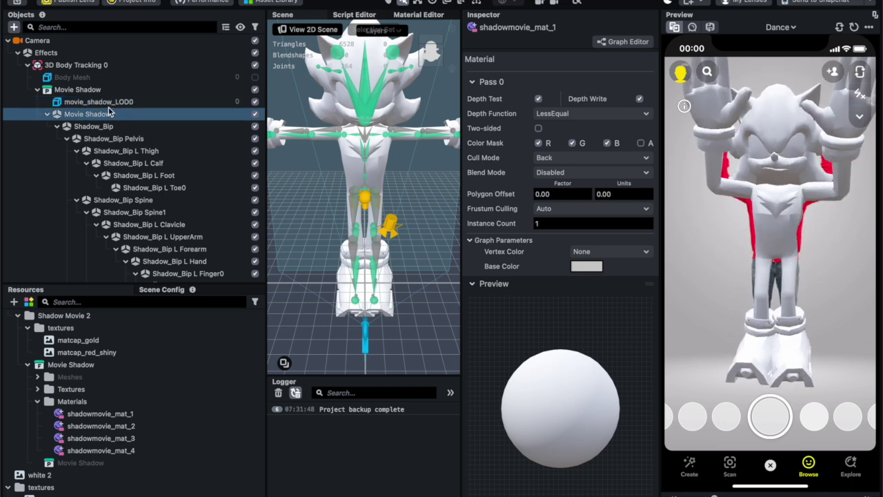
{"action": "left_click", "coordinate": [121, 102]}
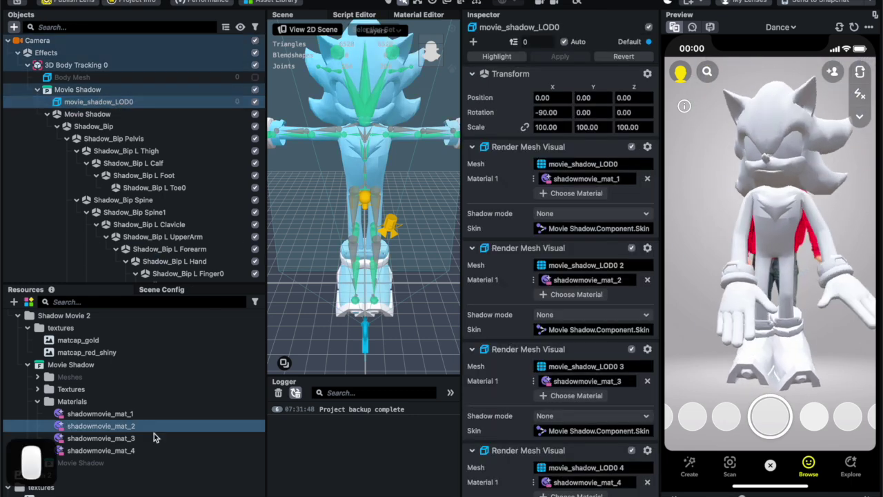
{"action": "left_click_drag", "start_coordinate": [154, 416], "coordinate": [579, 181]}
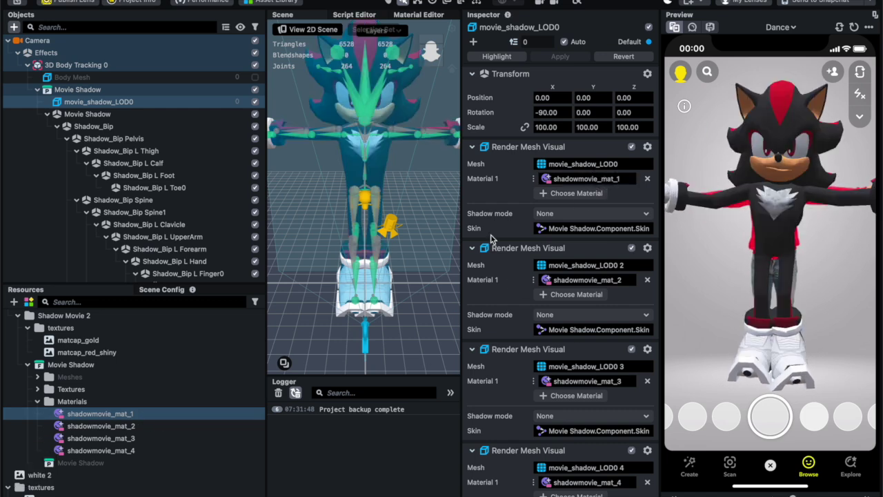
Assign the Shadow Movie 2 materials shadowmovie_mat_2, shadowmovie_mat_3 and shadowmovie_mat_4 to the second, third and fourth Render Mesh Visuals.
{"action": "left_click_drag", "start_coordinate": [176, 427], "coordinate": [587, 280]}
{"action": "left_click_drag", "start_coordinate": [142, 440], "coordinate": [575, 386]}
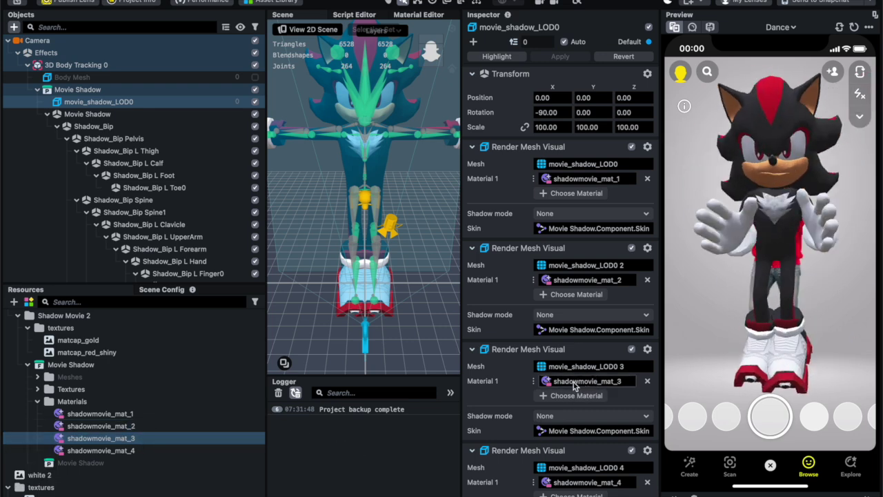
{"action": "left_click", "coordinate": [583, 482]}
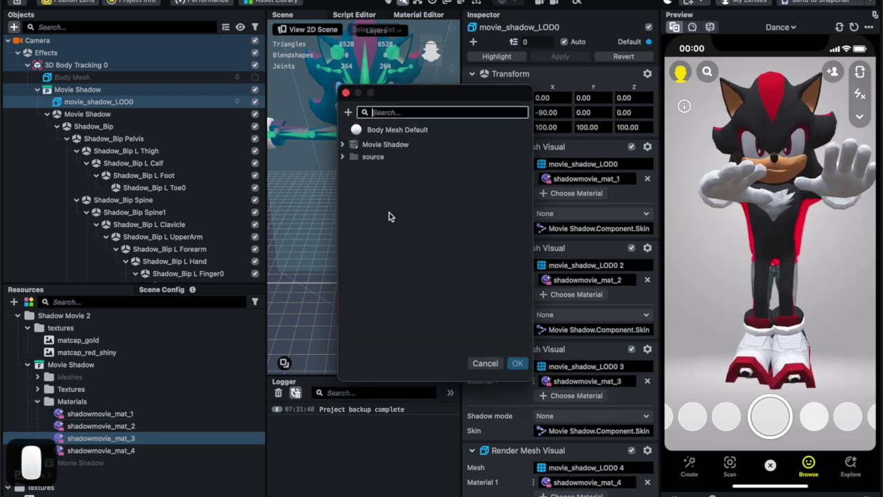
{"action": "left_click", "coordinate": [484, 362]}
{"action": "left_click", "coordinate": [145, 451]}
{"action": "left_click_drag", "start_coordinate": [145, 451], "coordinate": [601, 485]}
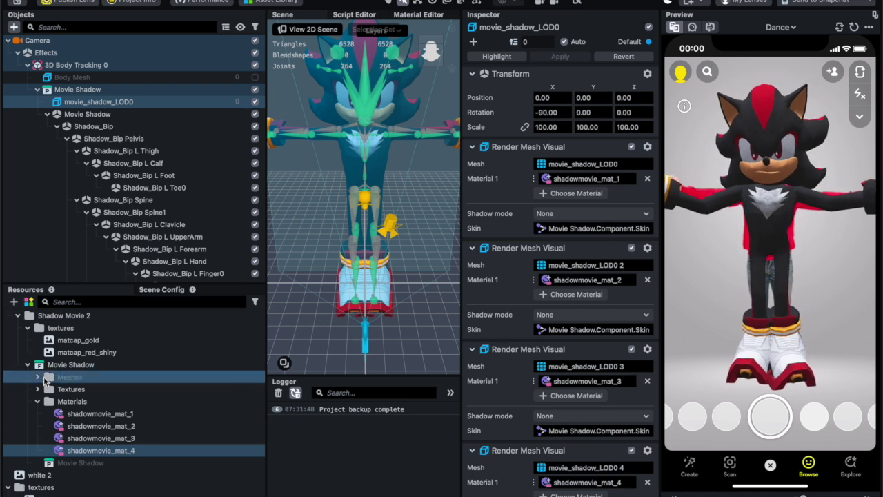
Collapse the source folder in the resources and the 3D Body Tracking 0 hierarchy in the scene objects.
{"action": "left_click", "coordinate": [38, 402]}
{"action": "left_click", "coordinate": [7, 339]}
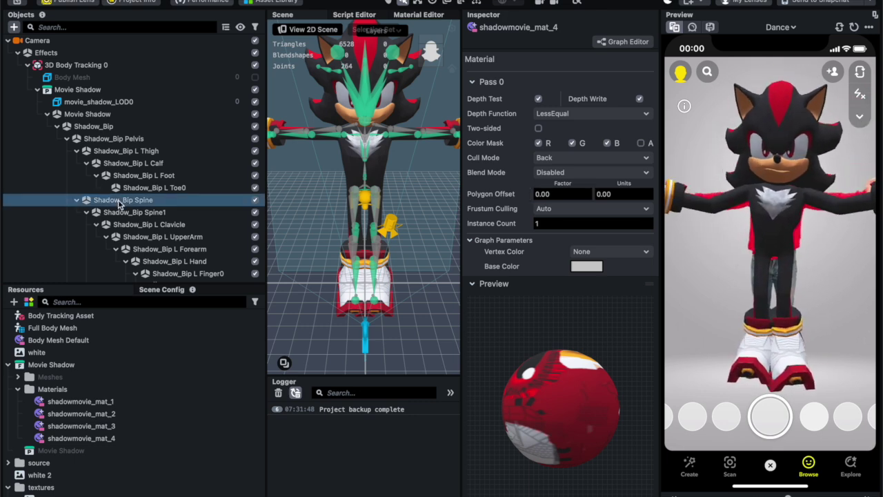
{"action": "left_click", "coordinate": [28, 66]}
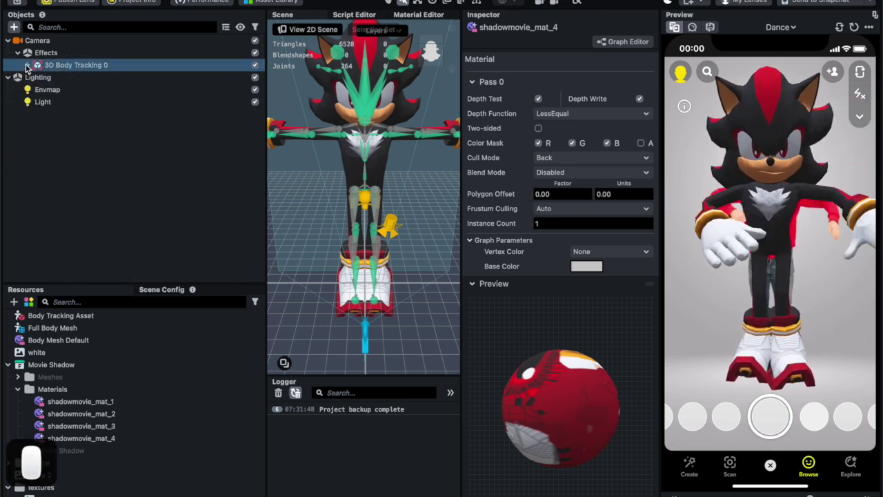
Add a Screen Image, then delete its full frame region with the image, keeping only the Orthographic Camera.
{"action": "left_click", "coordinate": [14, 27]}
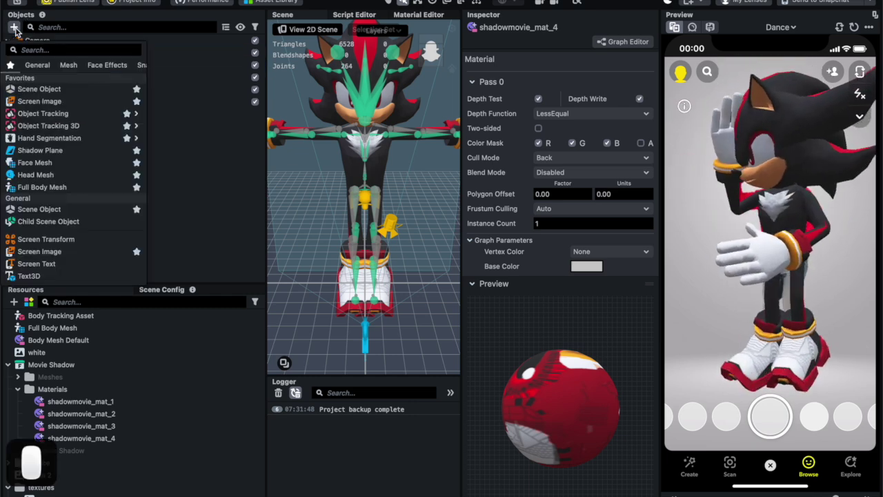
{"action": "left_click", "coordinate": [58, 101]}
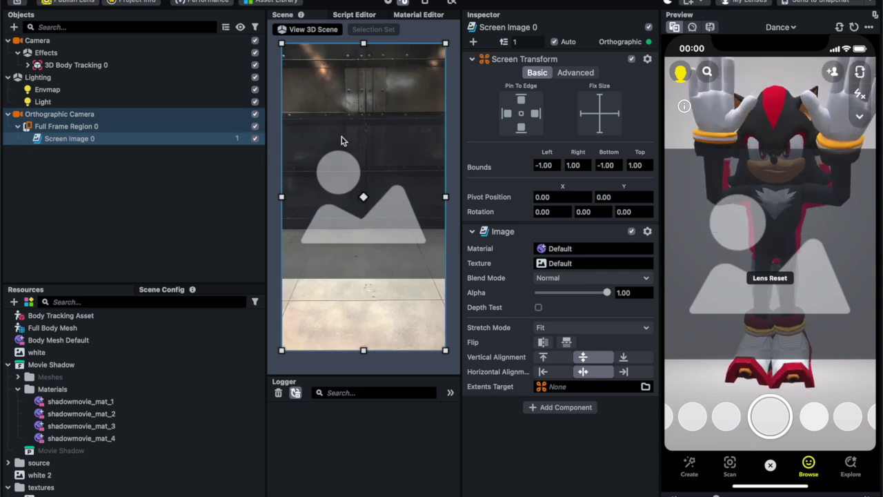
{"action": "left_click", "coordinate": [159, 128]}
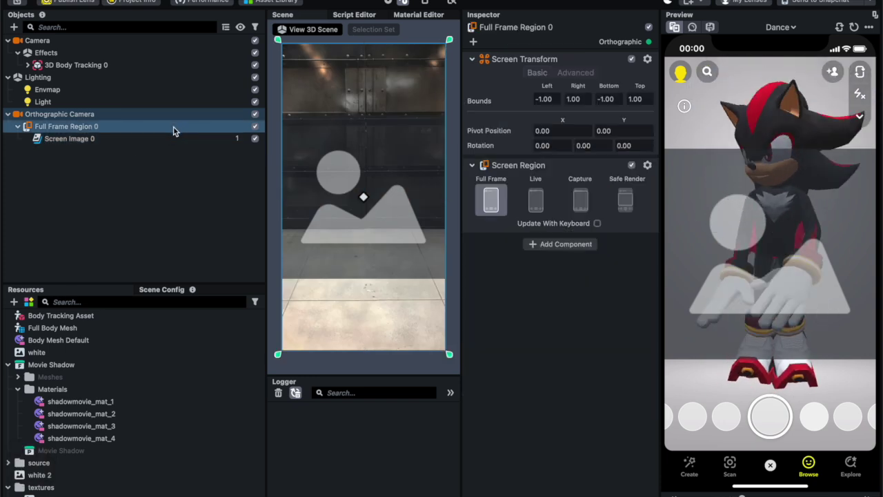
{"action": "key", "text": "BackSpace"}
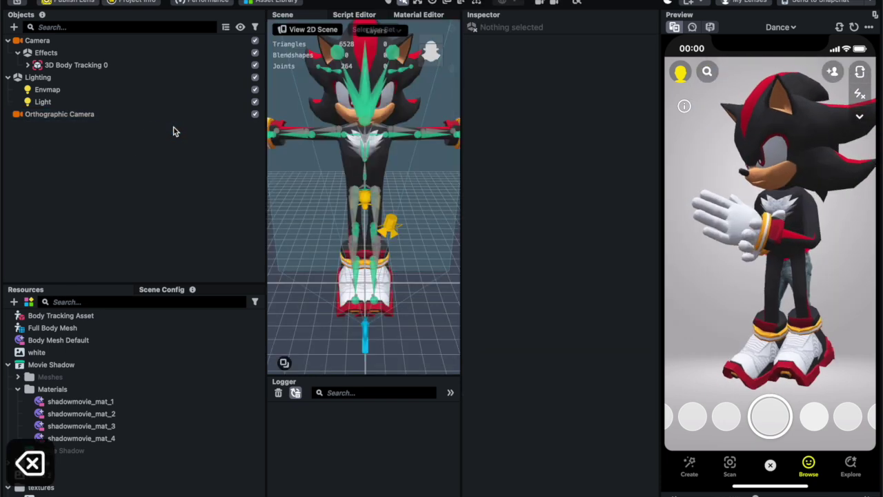
{"action": "left_click", "coordinate": [123, 116]}
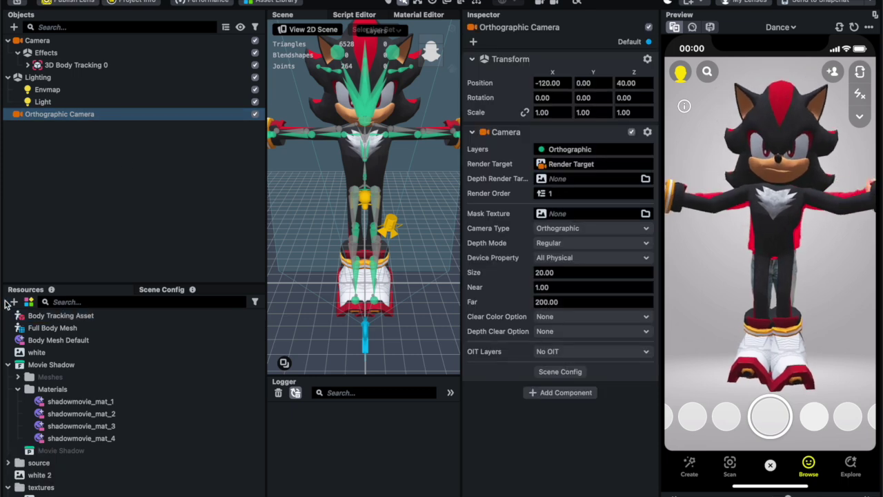
Add the ML Eraser custom component to the resources and place it in the scene objects below the Orthographic Camera.
{"action": "left_click", "coordinate": [8, 364]}
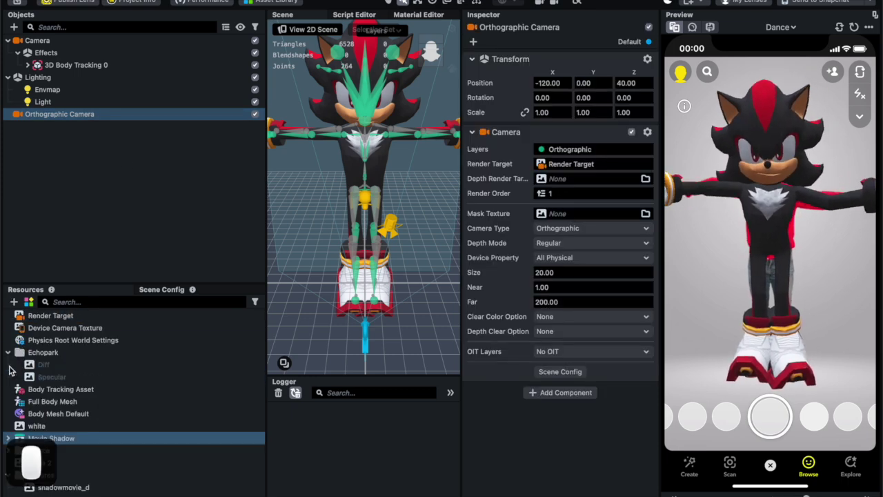
{"action": "left_click", "coordinate": [14, 302]}
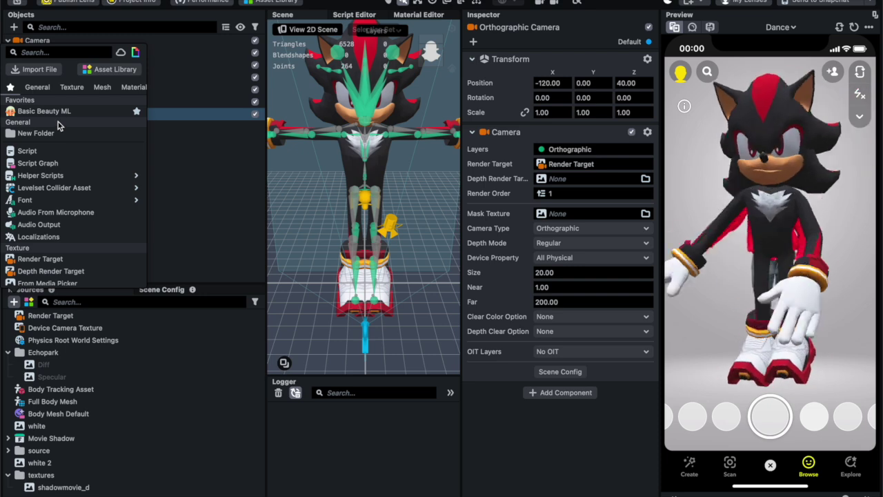
{"action": "type", "text": "era"}
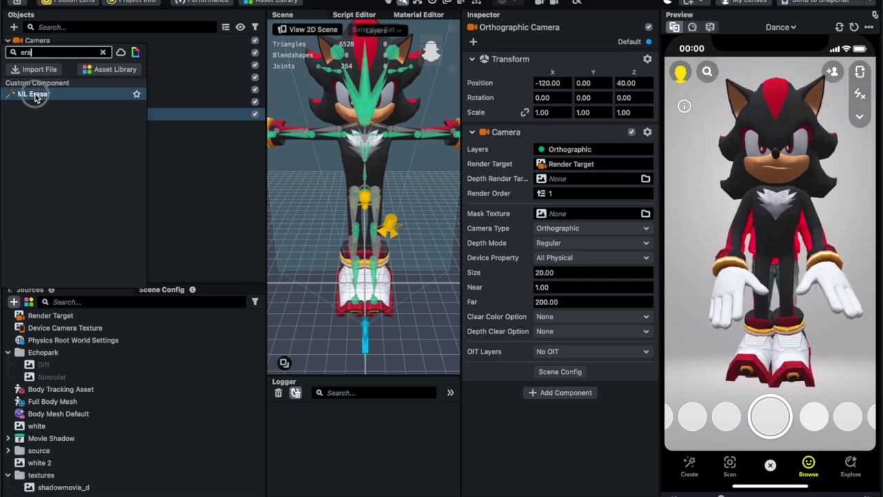
{"action": "left_click", "coordinate": [35, 97]}
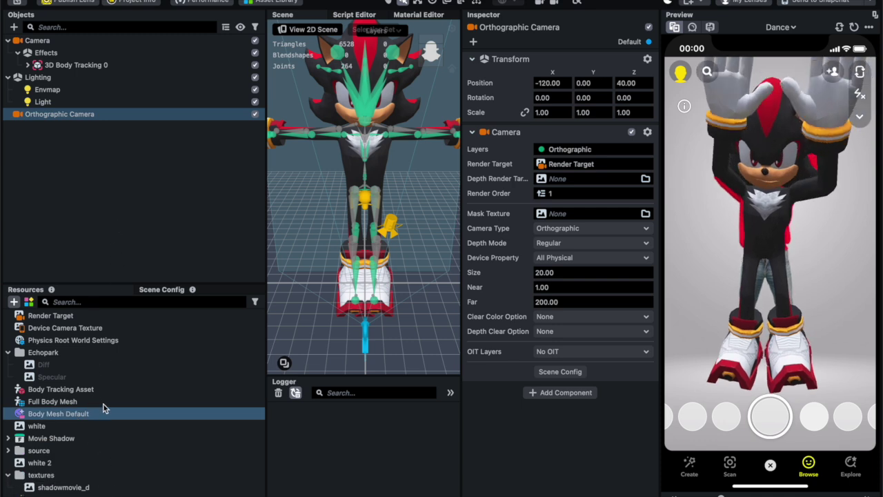
{"action": "left_click", "coordinate": [78, 495]}
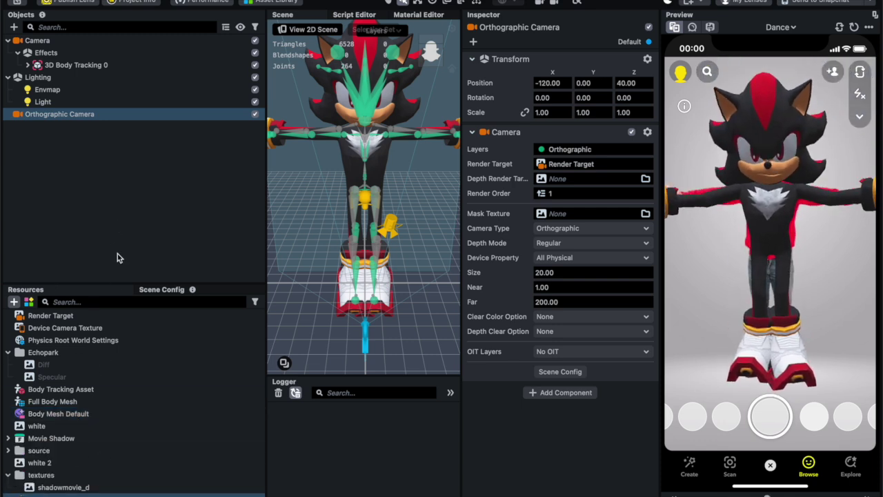
{"action": "mouse_move", "coordinate": [78, 494]}
{"action": "left_mouse_down"}
{"action": "mouse_move", "coordinate": [14, 212]}
{"action": "mouse_move", "coordinate": [87, 93]}
{"action": "mouse_move", "coordinate": [89, 119]}
{"action": "left_mouse_up"}
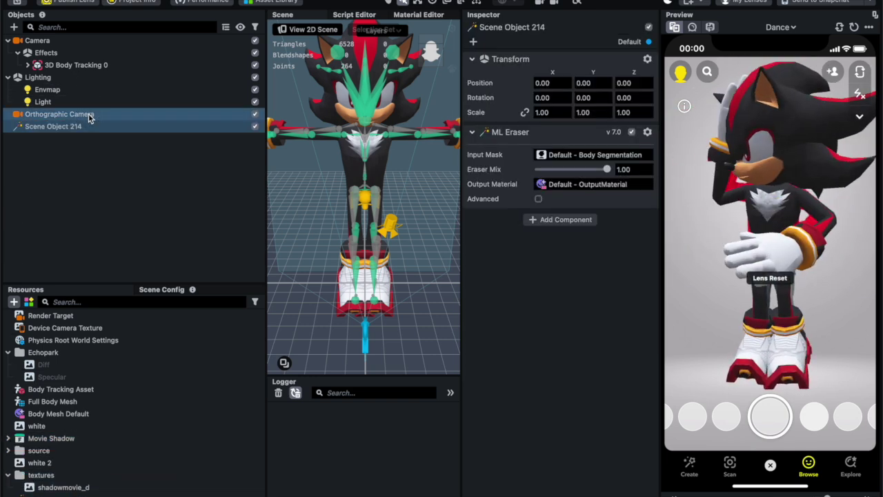
Nest Scene Object 214, which holds the ML Eraser component, under the Orthographic Camera.
{"action": "left_click", "coordinate": [87, 126]}
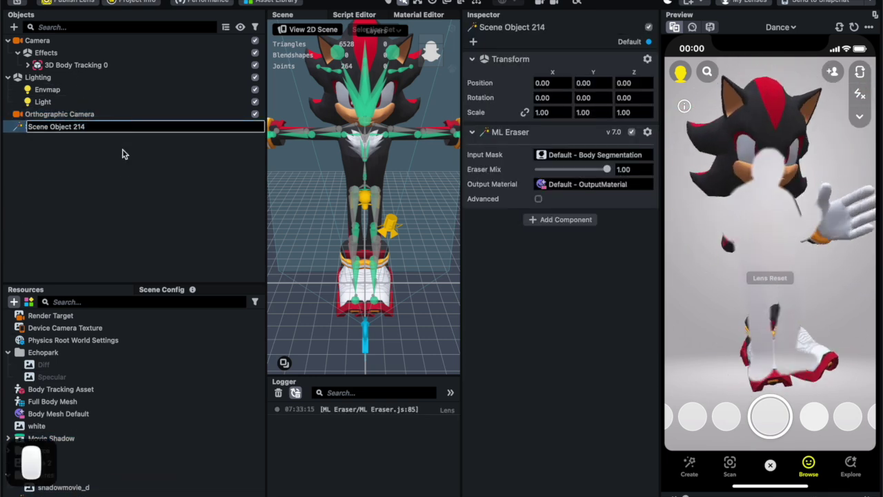
{"action": "left_click", "coordinate": [117, 151]}
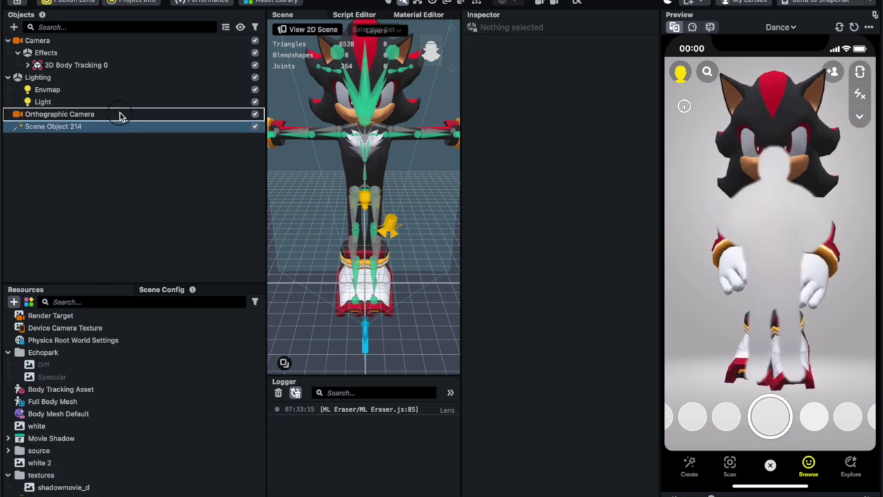
{"action": "left_click_drag", "start_coordinate": [120, 115], "coordinate": [119, 116]}
Rename the ML Eraser scene object under the Orthographic Camera as Eraser.
{"action": "double_click", "coordinate": [77, 129]}
{"action": "left_click", "coordinate": [85, 129]}
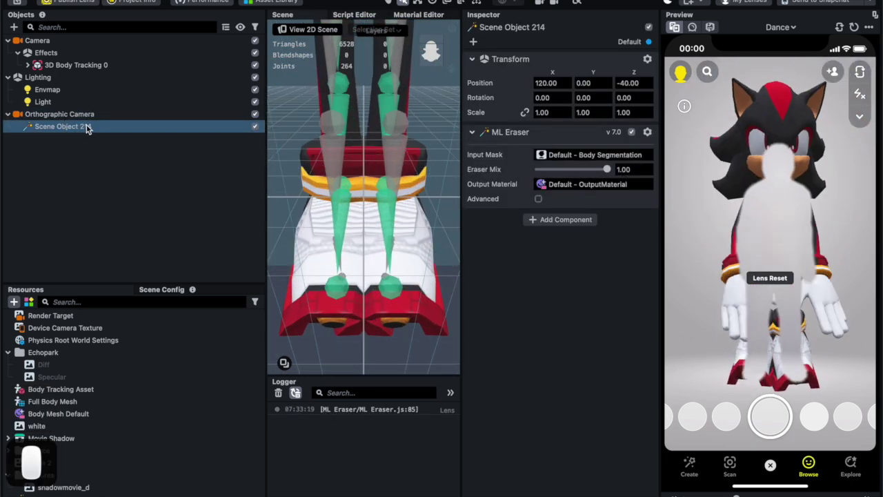
{"action": "left_click", "coordinate": [89, 127]}
{"action": "key", "text": "super+a"}
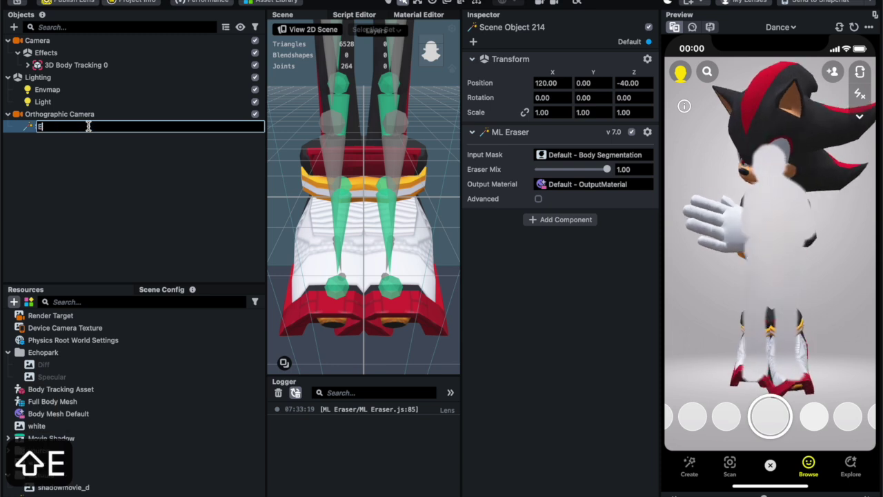
{"action": "type", "text": "Eraser"}
{"action": "key", "text": "Return"}
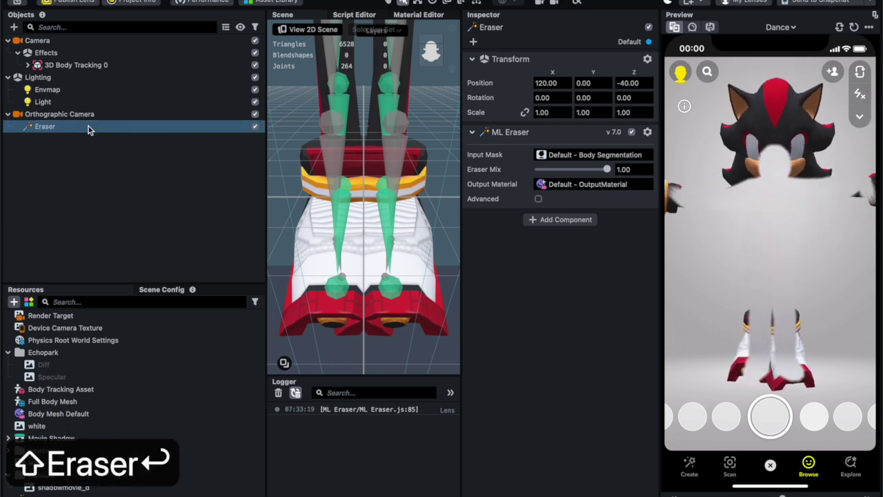
Collapse the Orthographic Camera hierarchy and open the Body Segmentation texture used as the ML Eraser's input mask.
{"action": "left_click", "coordinate": [9, 114]}
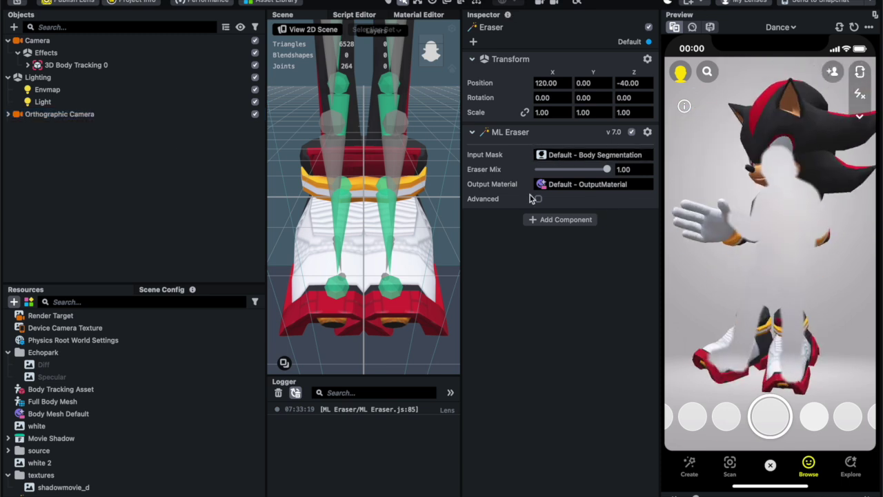
{"action": "right_click", "coordinate": [559, 158]}
{"action": "left_click", "coordinate": [592, 200]}
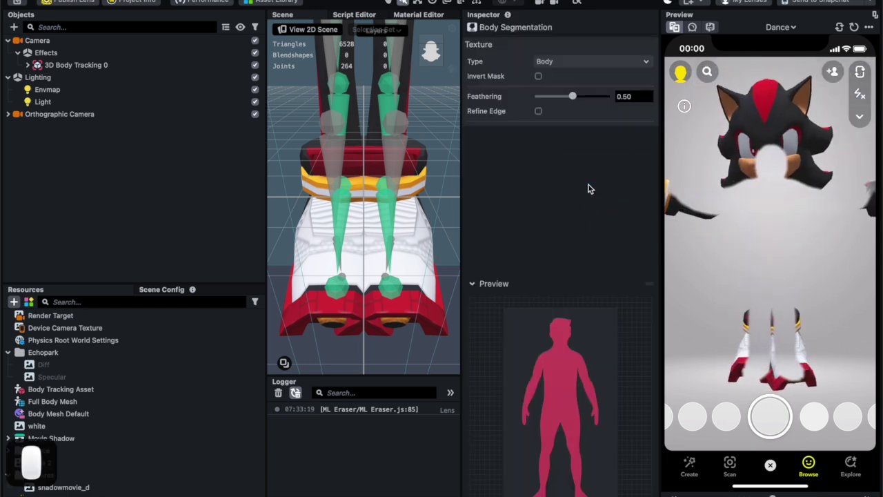
Try Portrait Hair as the Body Segmentation texture's type, and return it to Body.
{"action": "left_click", "coordinate": [575, 63]}
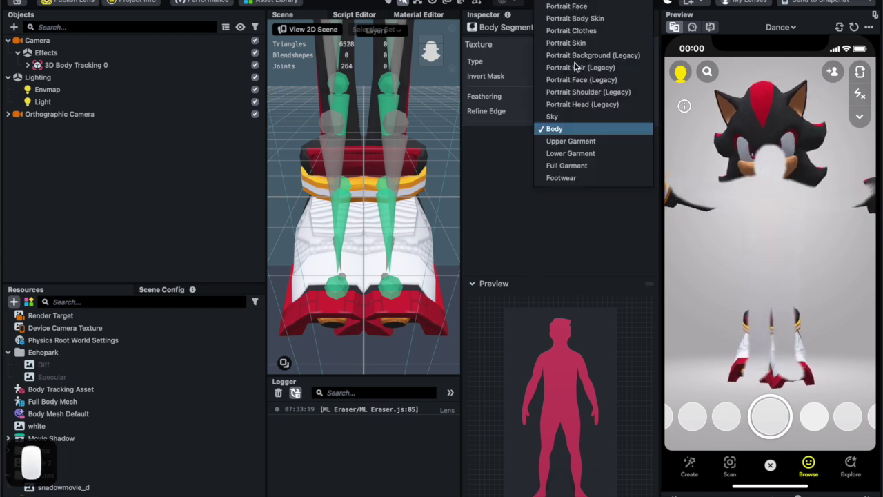
{"action": "left_click", "coordinate": [588, 3]}
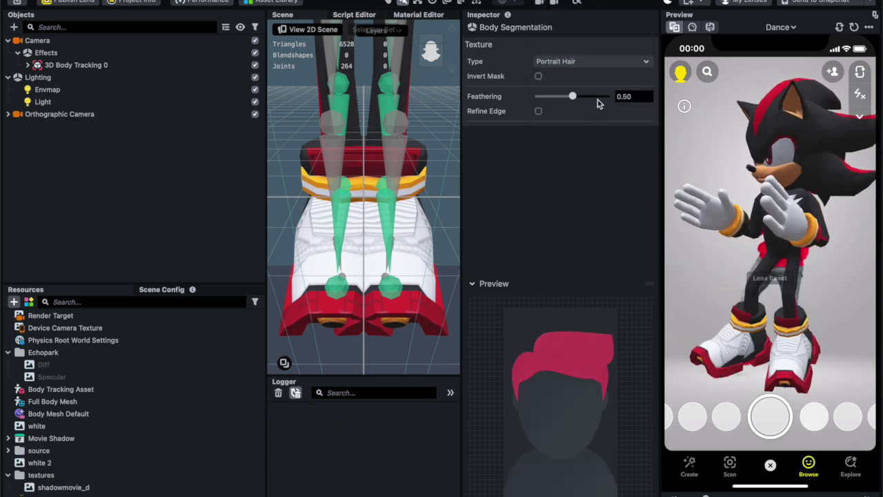
{"action": "left_click", "coordinate": [583, 62]}
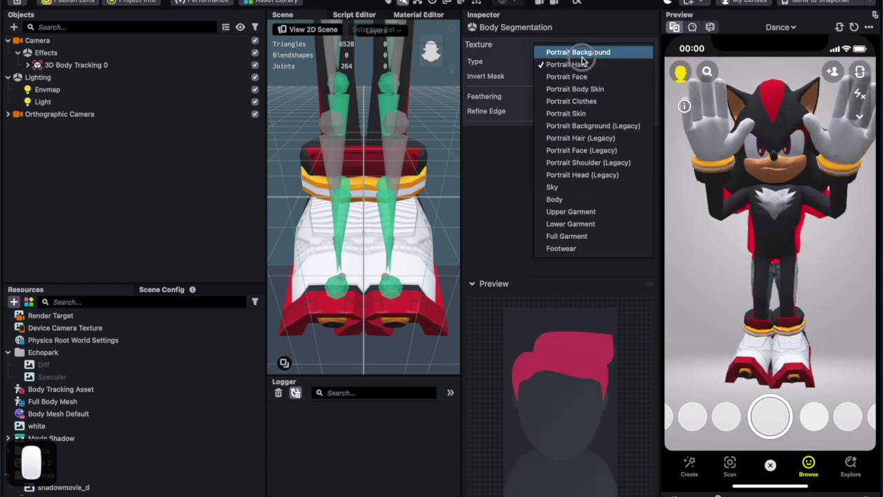
{"action": "left_click", "coordinate": [582, 199]}
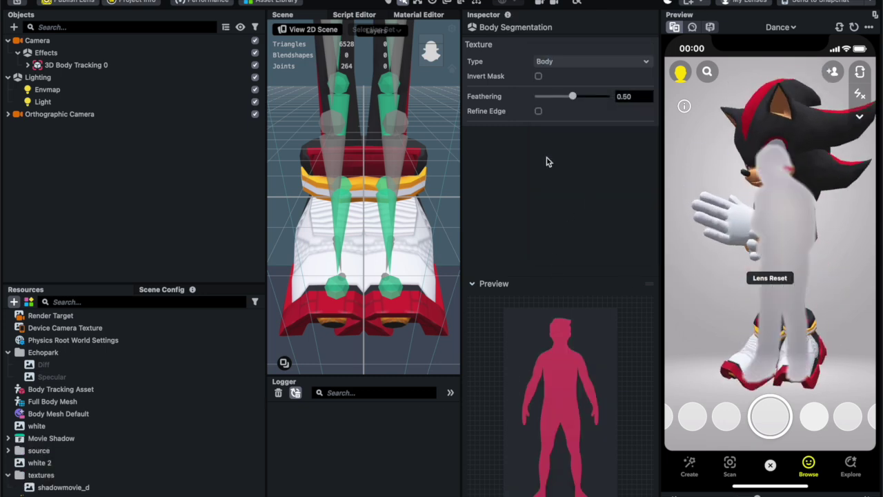
Set the Body Segmentation texture's feathering to 1.00, and try Refine Edge before leaving it disabled.
{"action": "left_click_drag", "start_coordinate": [571, 96], "coordinate": [639, 102]}
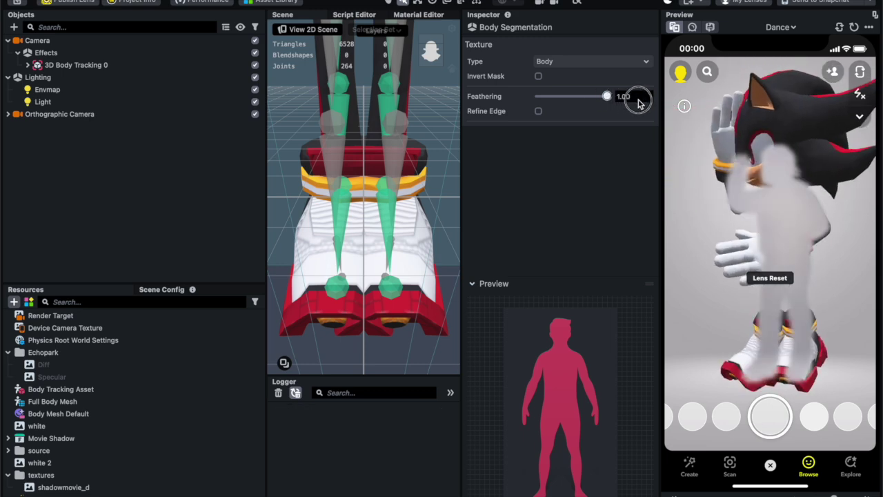
{"action": "left_click", "coordinate": [537, 107]}
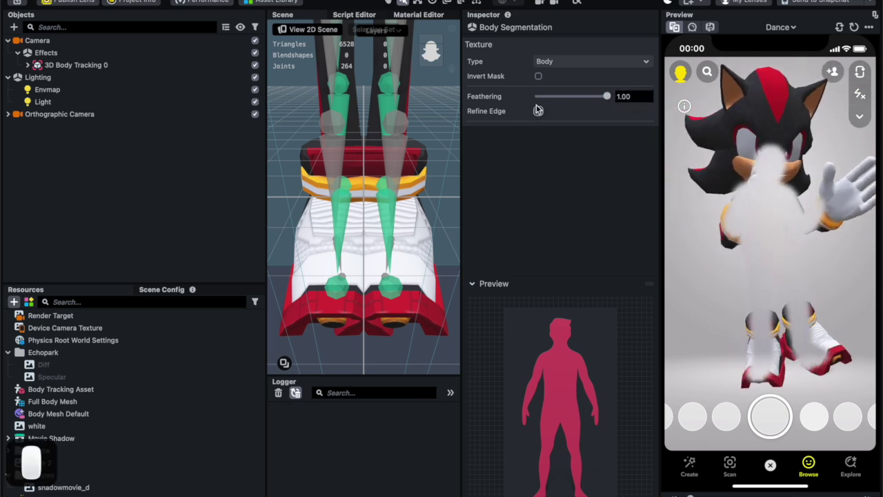
{"action": "left_click", "coordinate": [538, 111]}
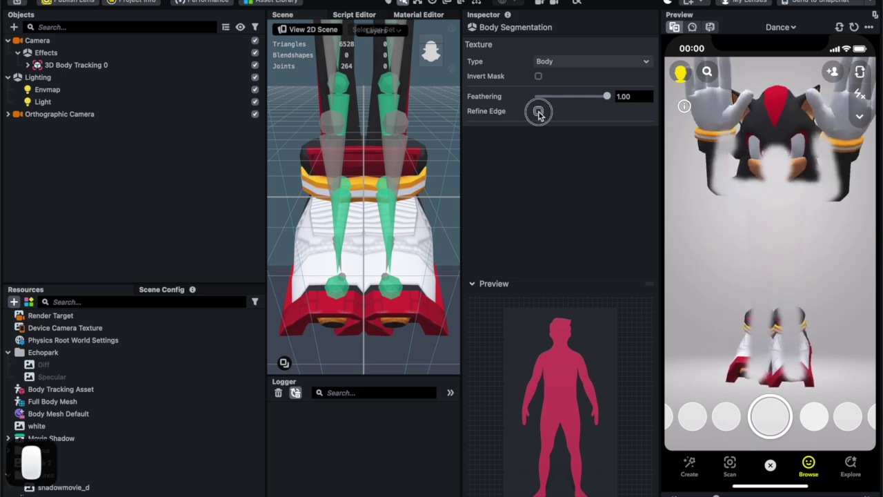
{"action": "left_click", "coordinate": [538, 111]}
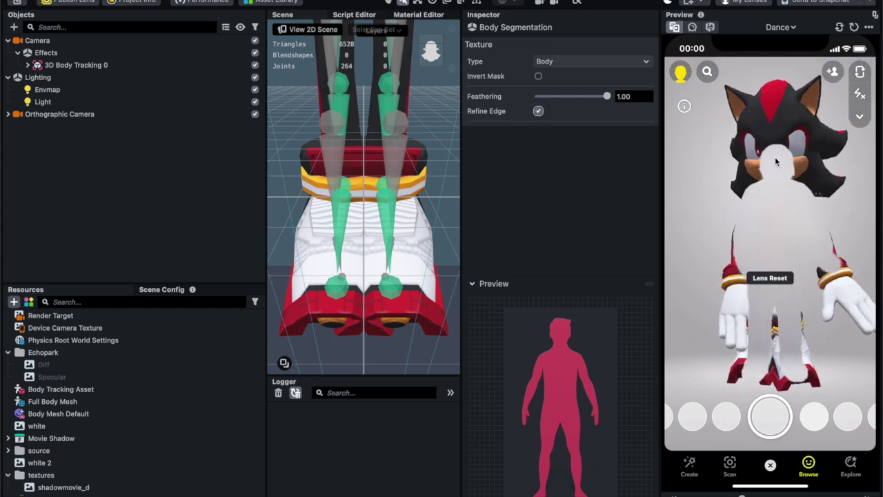
{"action": "left_click", "coordinate": [538, 111]}
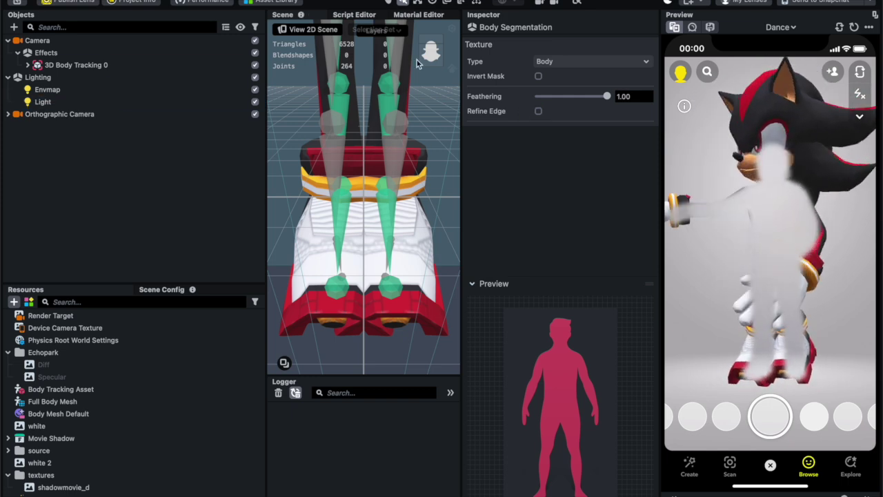
Enable Advanced and Use Fallback on the ML Eraser component of the Eraser object under the Orthographic Camera.
{"action": "left_click", "coordinate": [149, 113]}
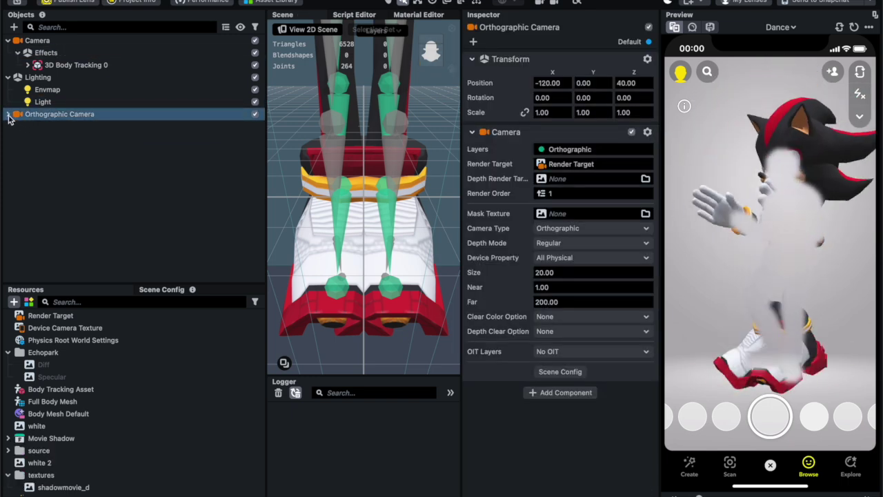
{"action": "left_click", "coordinate": [8, 115]}
{"action": "left_click", "coordinate": [37, 126]}
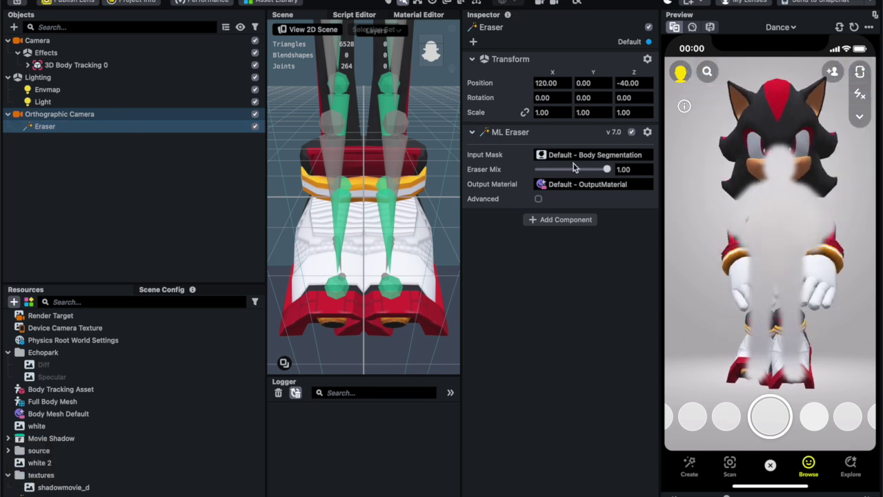
{"action": "left_click", "coordinate": [538, 199]}
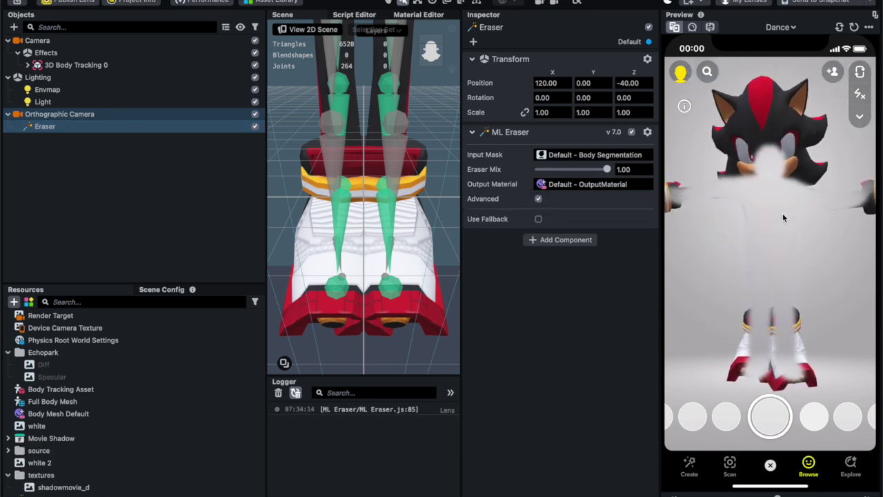
{"action": "left_click", "coordinate": [538, 219]}
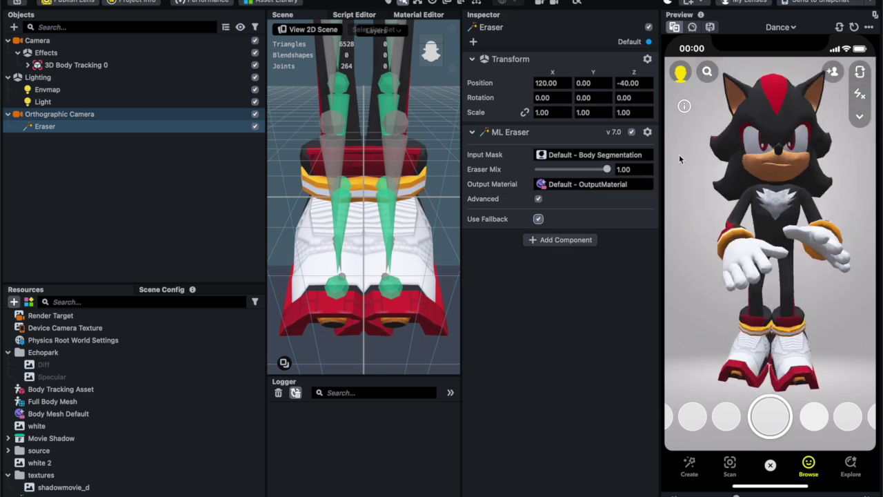
Check the lens in the preview with the Two People Dancing 1 and Skeletal videos.
{"action": "left_click", "coordinate": [778, 28]}
{"action": "scroll", "coordinate": [758, 158], "scroll_direction": "down", "scroll_amount": 5}
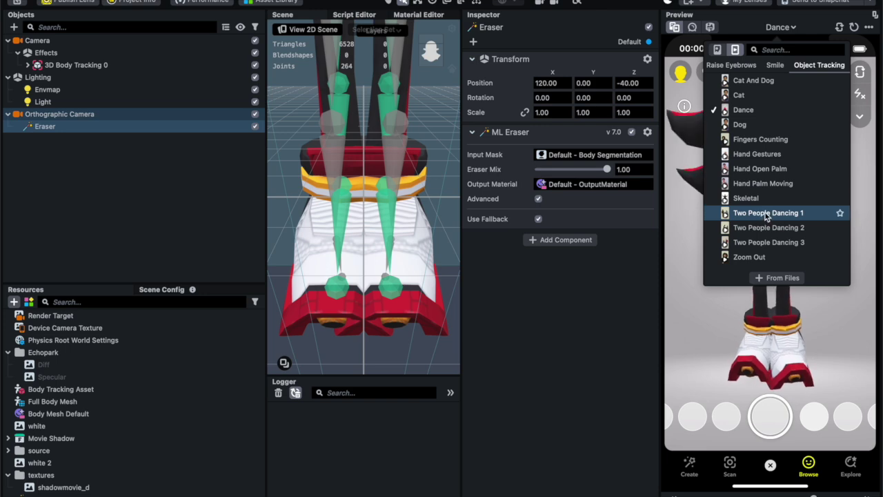
{"action": "left_click", "coordinate": [762, 214]}
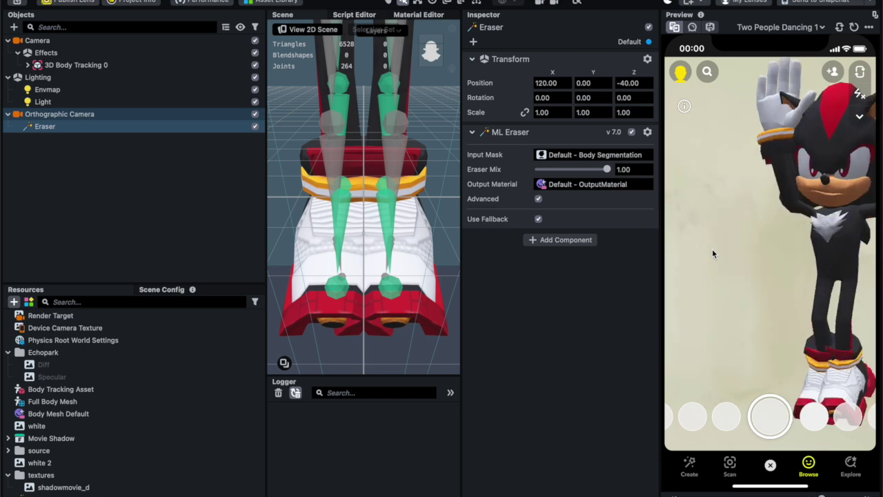
{"action": "left_click", "coordinate": [783, 26]}
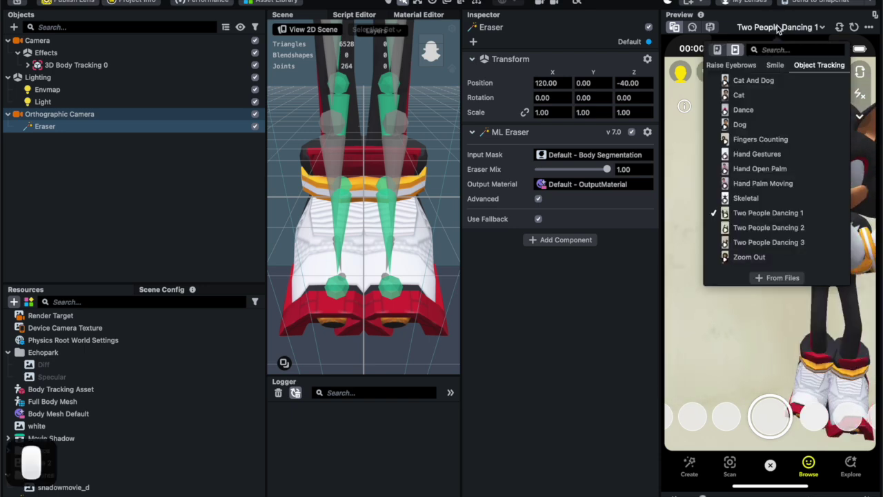
{"action": "left_click", "coordinate": [762, 198]}
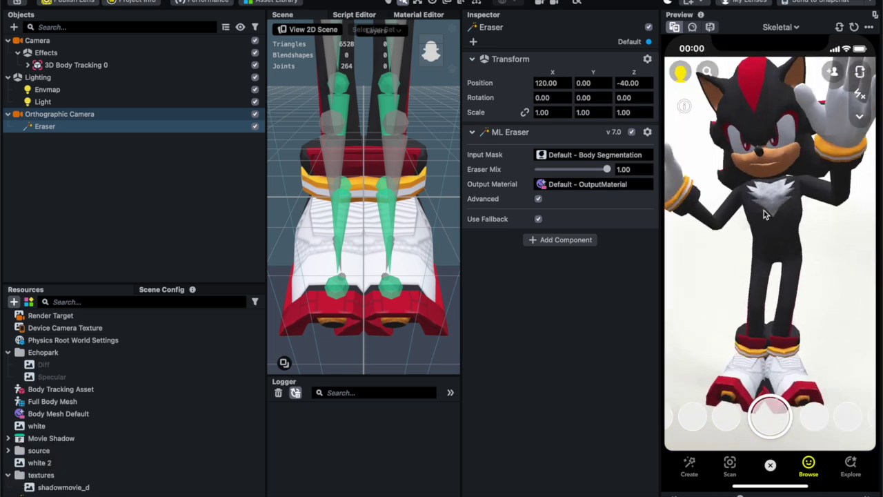
Switch the lens preview back to the Dance video from the Object Tracking group.
{"action": "left_click", "coordinate": [782, 27]}
{"action": "scroll", "coordinate": [764, 158], "scroll_direction": "up", "scroll_amount": 10}
{"action": "scroll", "coordinate": [764, 200], "scroll_direction": "down", "scroll_amount": 5}
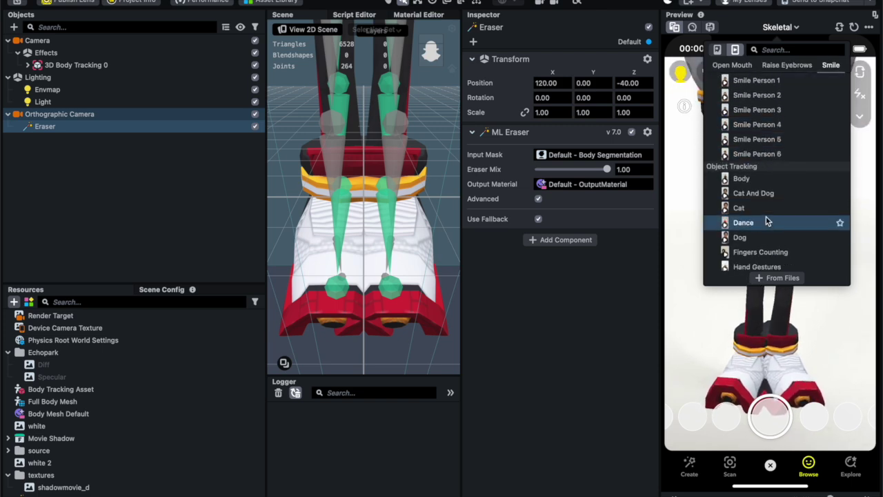
{"action": "left_click", "coordinate": [764, 233]}
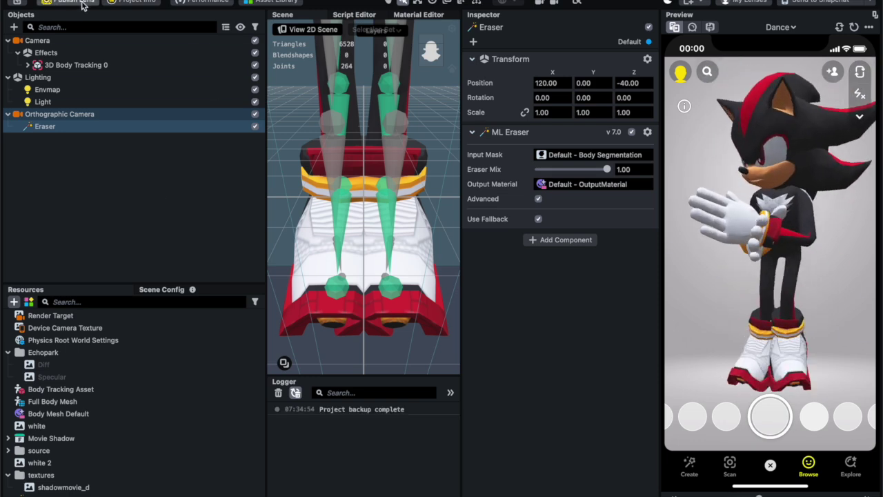
Open the Project Info and set the lens name to Shadow - Sonic.
{"action": "left_click", "coordinate": [133, 2]}
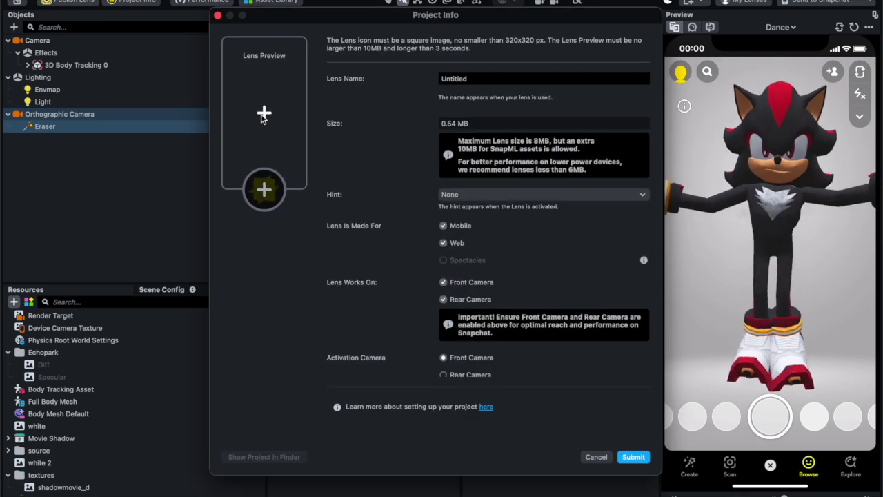
{"action": "left_click", "coordinate": [474, 78]}
{"action": "key", "text": "super+a"}
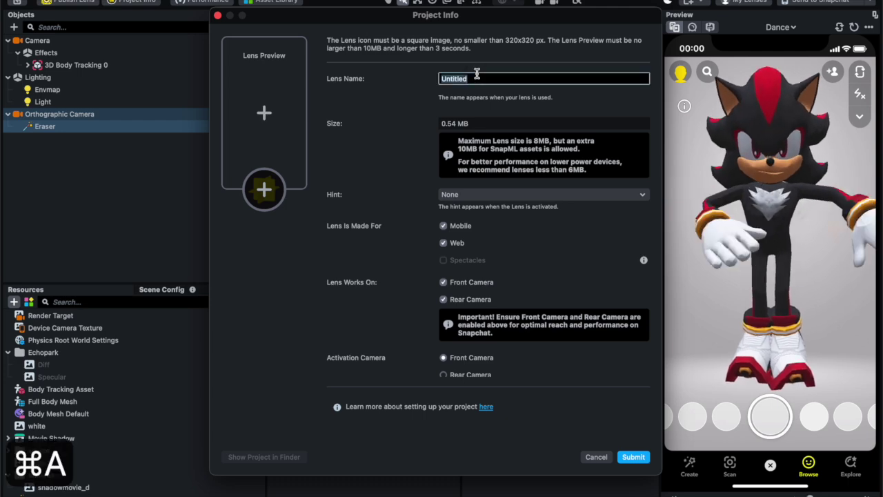
{"action": "type", "text": "Shadow - S"}
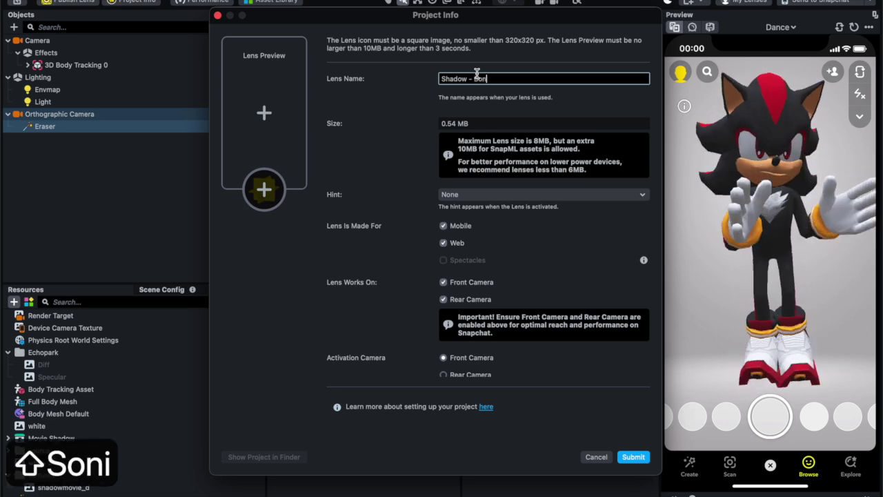
{"action": "type", "text": "onic the"}
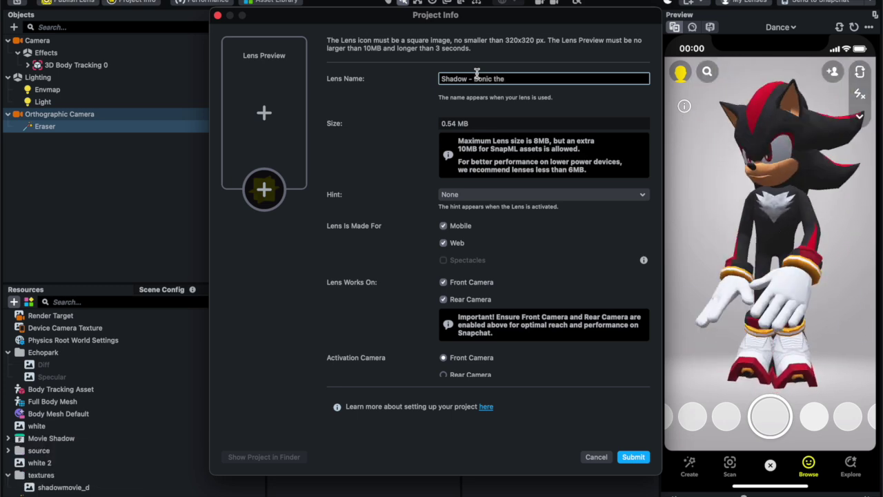
{"action": "key", "text": "shift+h"}
{"action": "key", "text": "shift+f"}
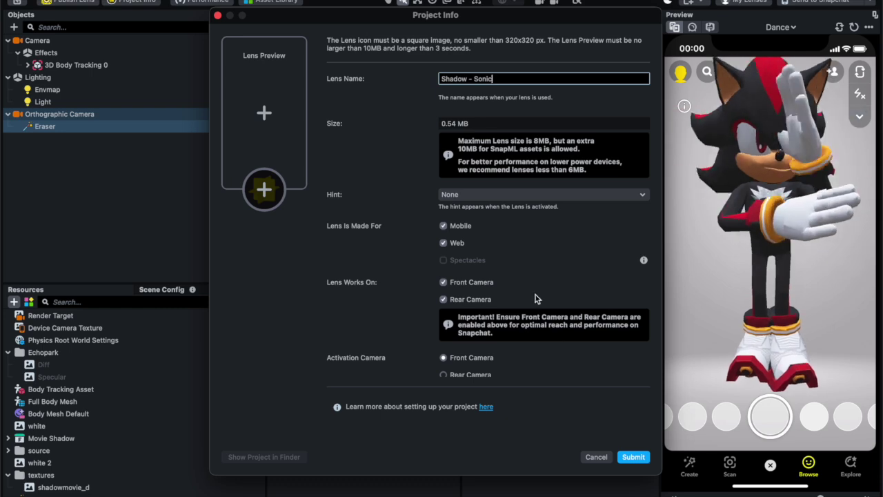
Review the remaining project settings for hint, supported devices, cameras, version control and Camera Kit compatibility.
{"action": "scroll", "coordinate": [499, 278], "scroll_direction": "down", "scroll_amount": 2}
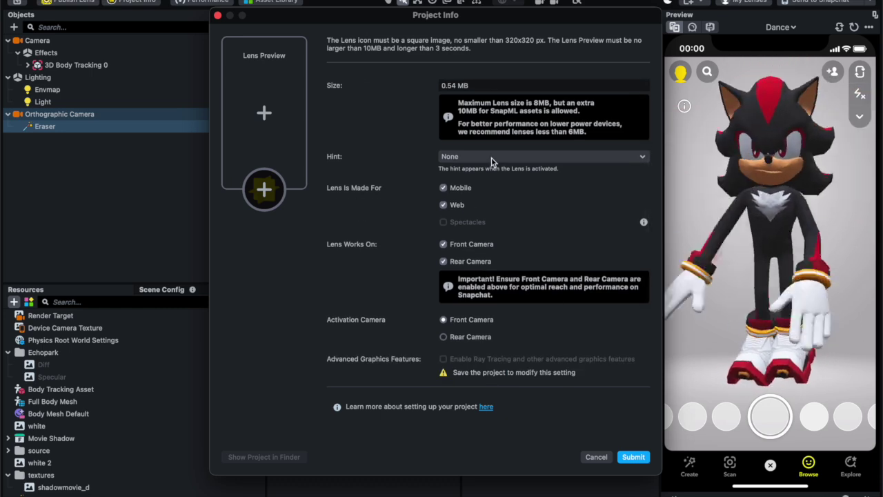
{"action": "scroll", "coordinate": [467, 255], "scroll_direction": "down", "scroll_amount": 2}
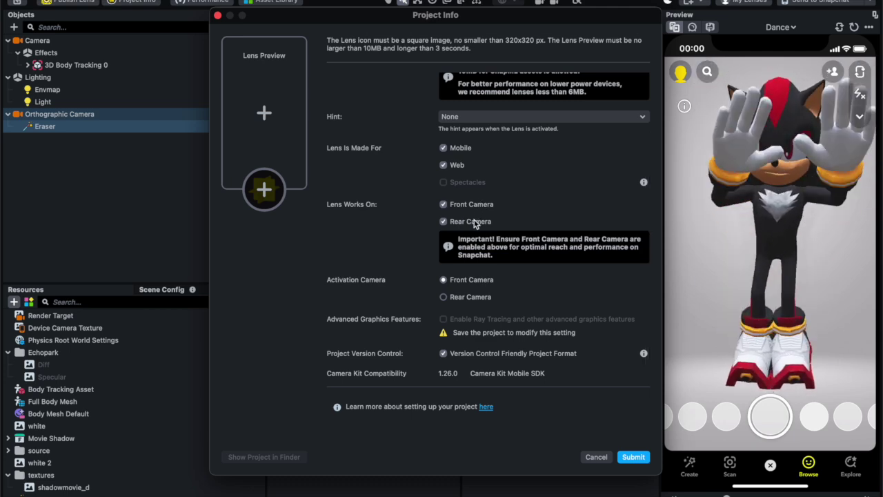
{"action": "scroll", "coordinate": [480, 290], "scroll_direction": "down", "scroll_amount": 1}
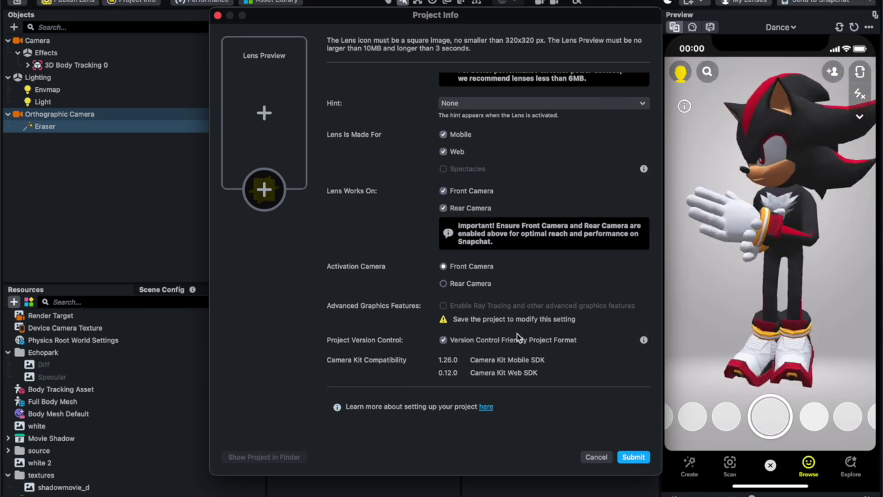